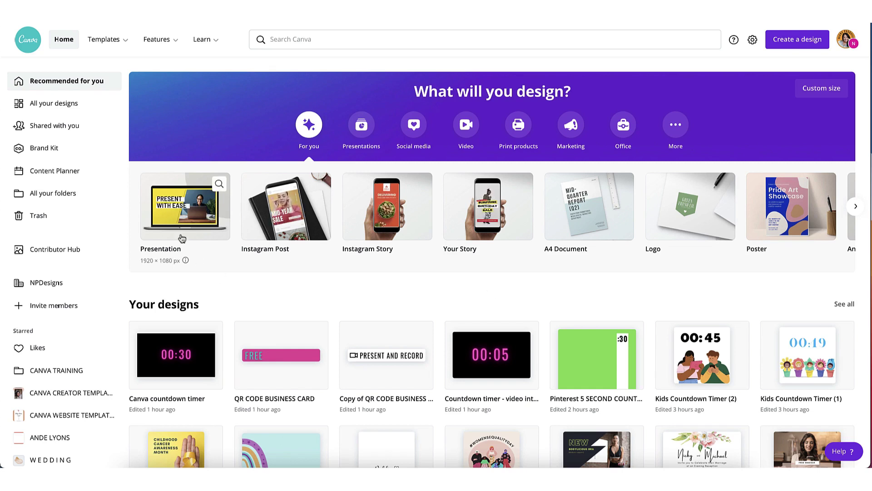
# Create a blank 16:9 presentation and bring up the Text panel.
pyautogui.click(175, 218)
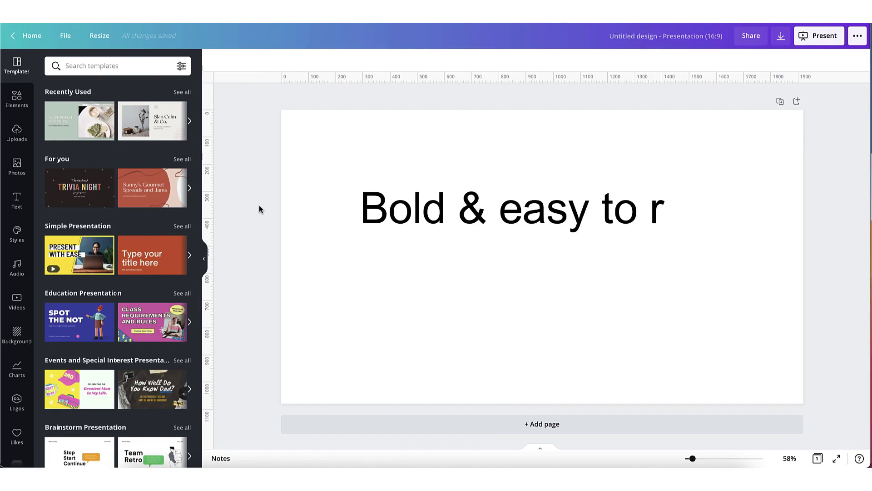
pyautogui.click(355, 169)
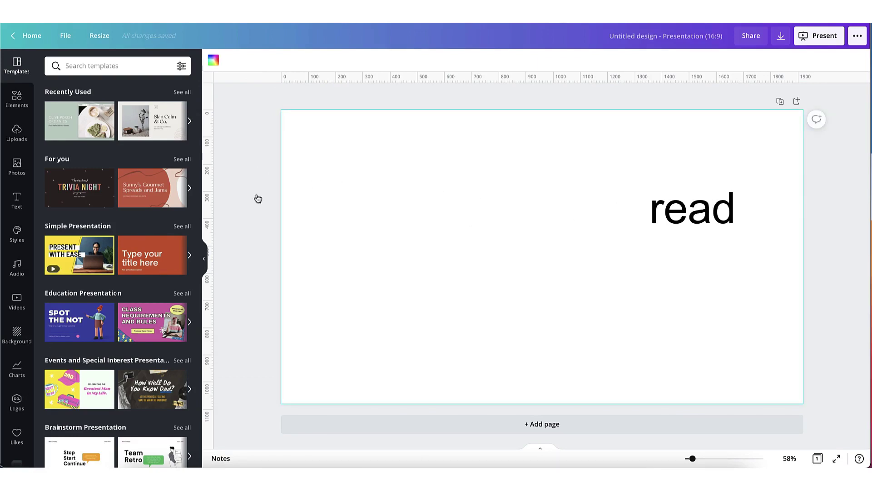
pyautogui.click(17, 201)
# Add an 'Add a subheading' text box and browse the Headings font category.
pyautogui.click(99, 151)
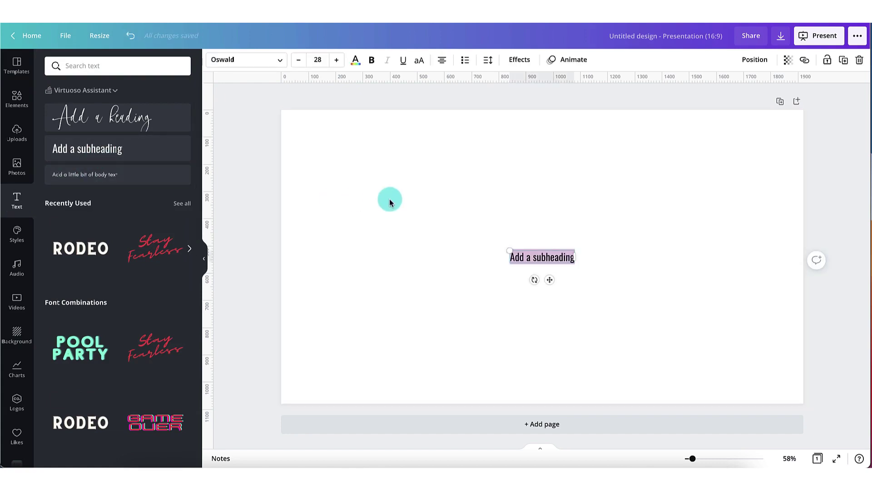
pyautogui.click(280, 66)
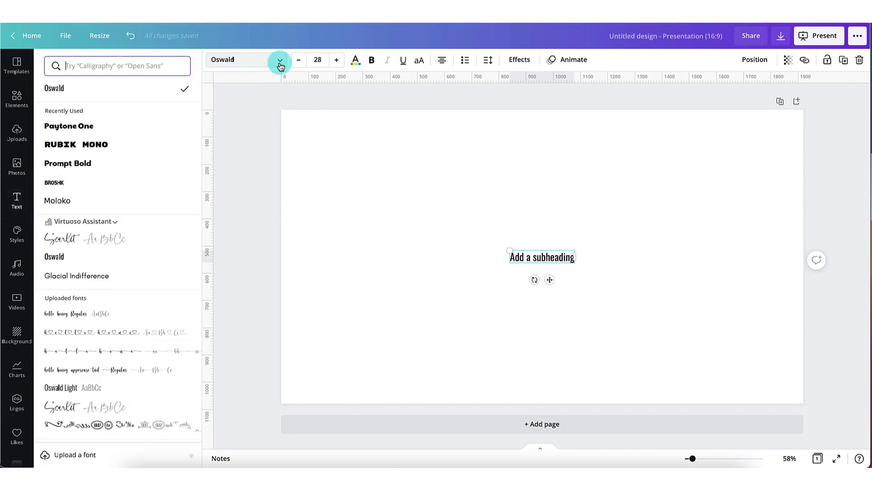
pyautogui.click(79, 68)
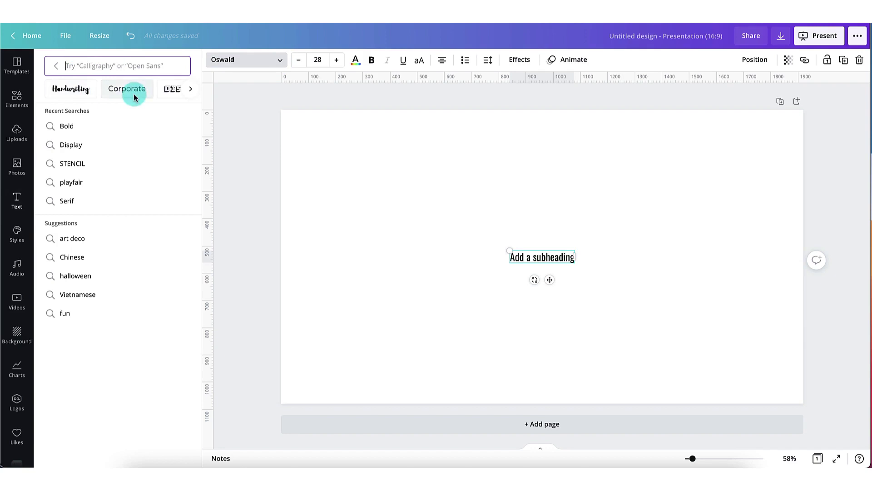
pyautogui.click(189, 89)
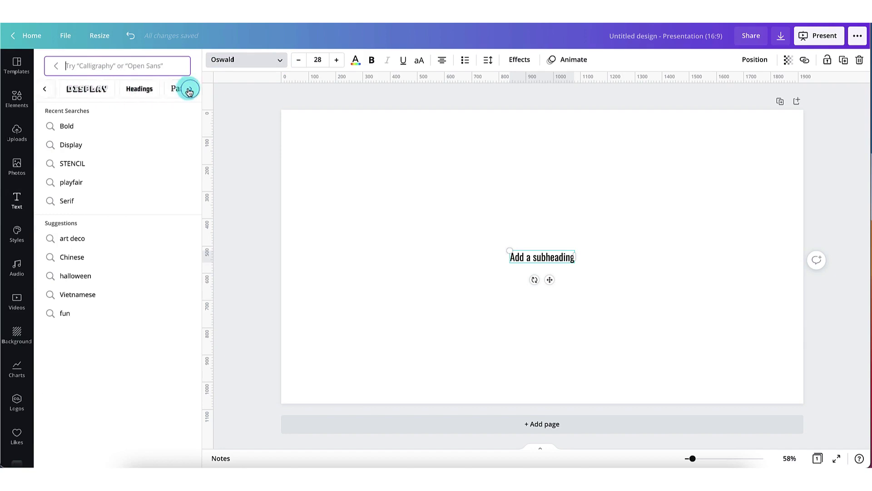
pyautogui.click(122, 94)
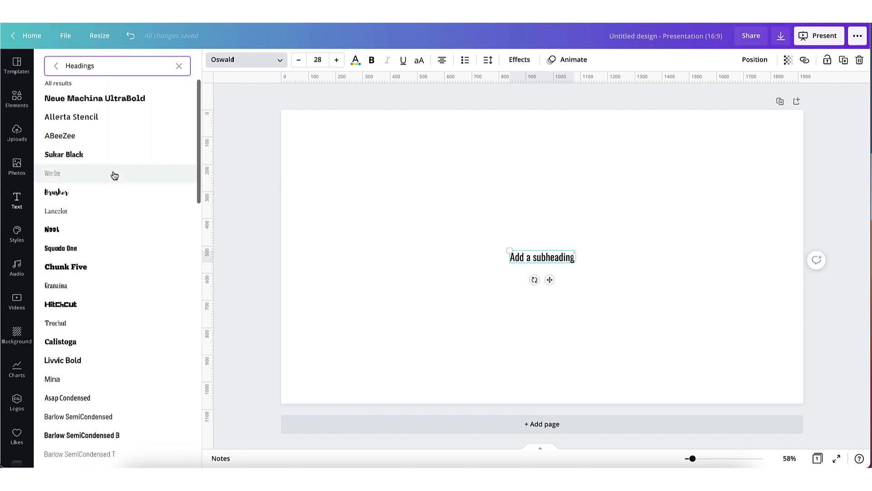
pyautogui.scroll(-3, 112, 174)
pyautogui.scroll(-2, 114, 175)
pyautogui.scroll(-3, 114, 175)
pyautogui.scroll(-4, 116, 165)
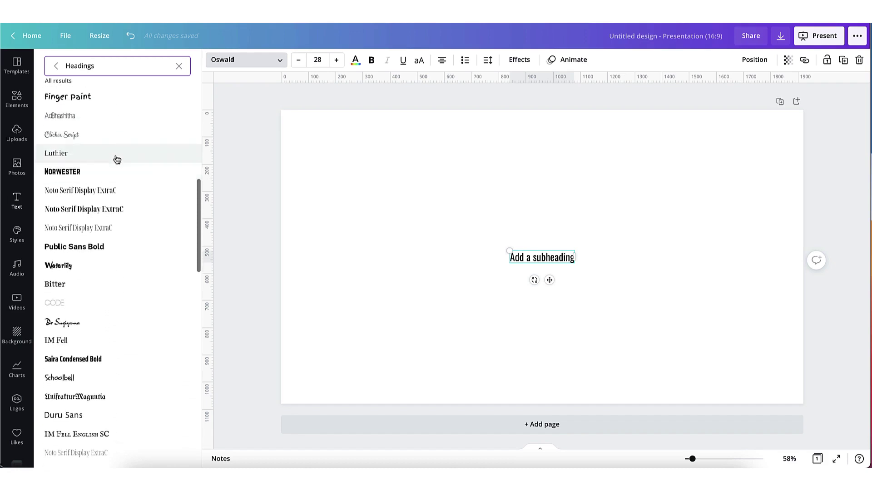
# Browse the Bold font category and leave the font list, keeping Oswald.
pyautogui.click(176, 67)
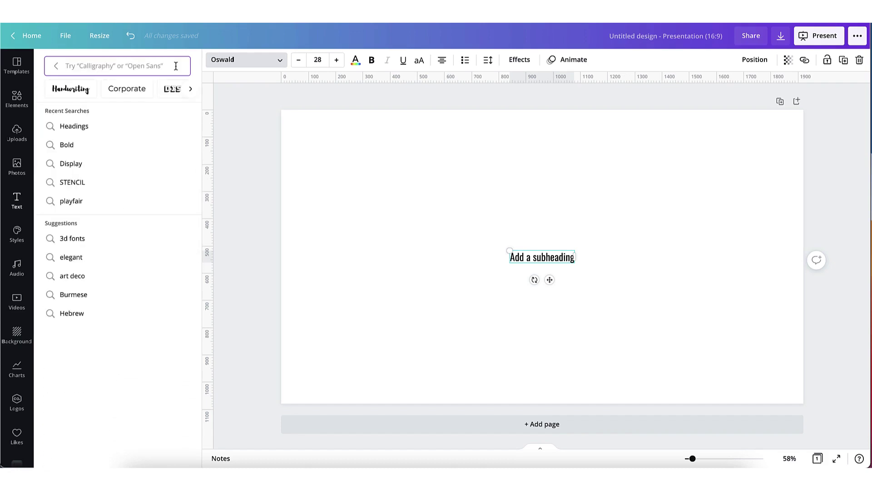
pyautogui.click(191, 89)
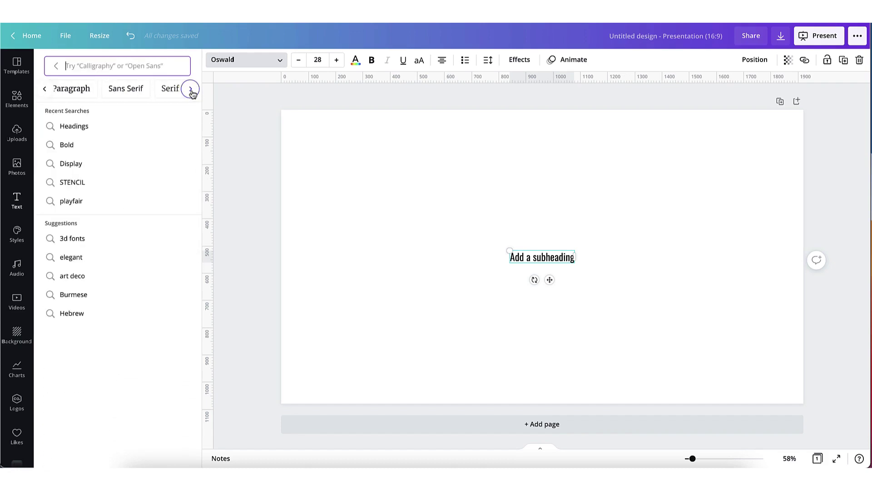
pyautogui.click(191, 89)
pyautogui.click(153, 94)
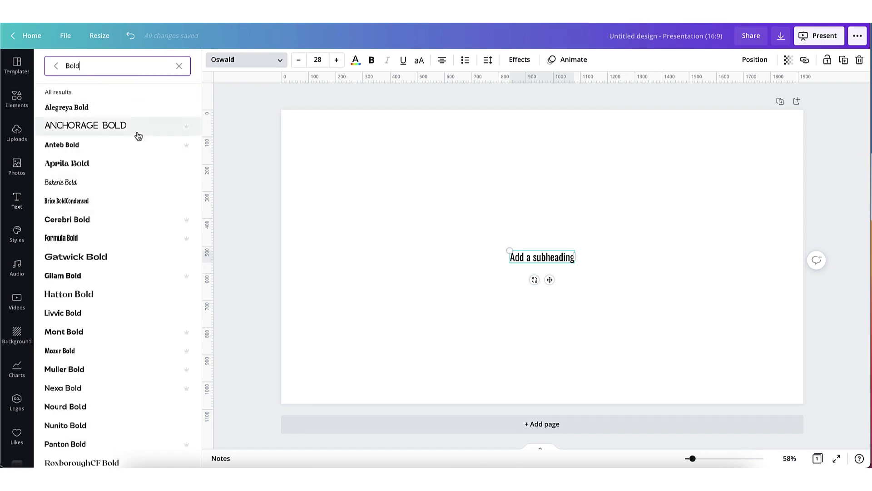
pyautogui.scroll(-3, 137, 133)
pyautogui.scroll(-5, 136, 132)
pyautogui.scroll(-2, 137, 136)
pyautogui.scroll(-2, 138, 136)
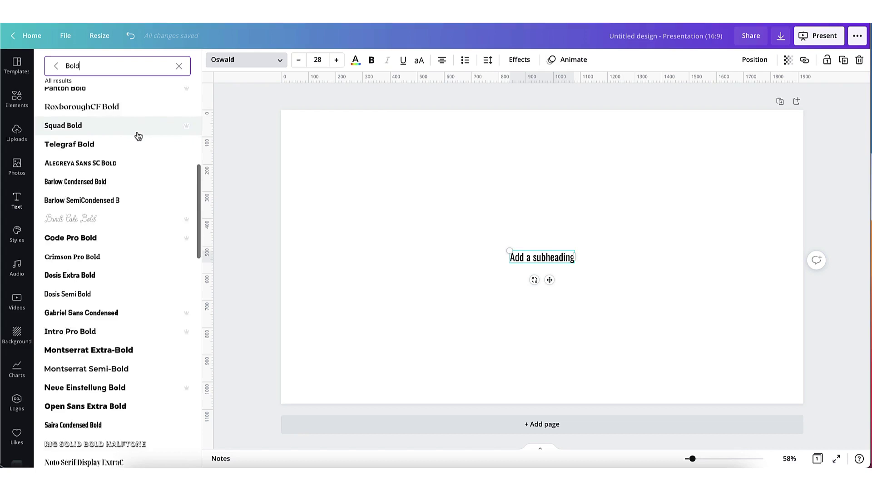
pyautogui.scroll(-1, 136, 134)
pyautogui.press('Escape')
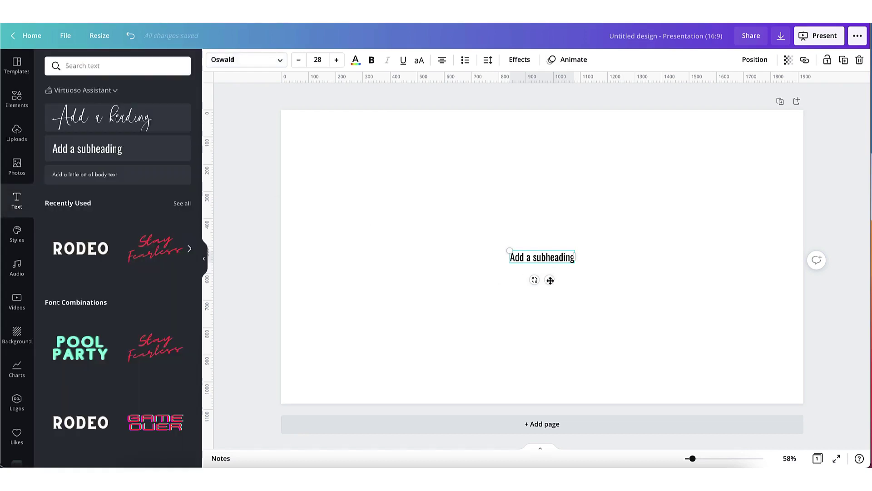
# Enlarge the '00:' text, widen its box to the left, and right-align it.
pyautogui.moveTo(550, 281); pyautogui.dragTo(546, 269)
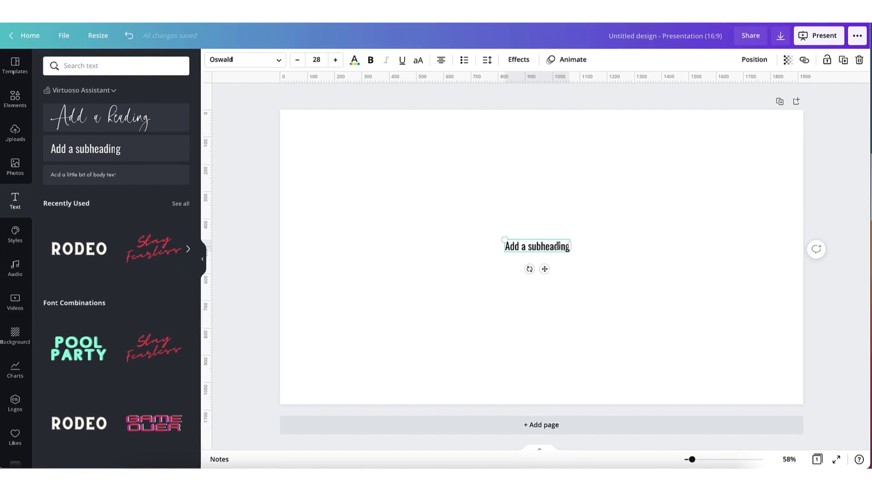
pyautogui.write('00:')
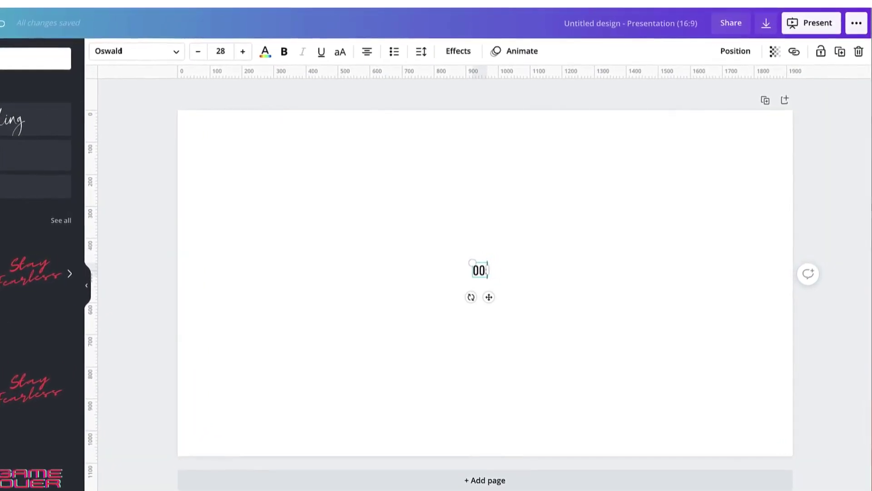
pyautogui.moveTo(432, 262)
pyautogui.mouseDown()
pyautogui.moveTo(382, 243)
pyautogui.moveTo(372, 289)
pyautogui.mouseUp()
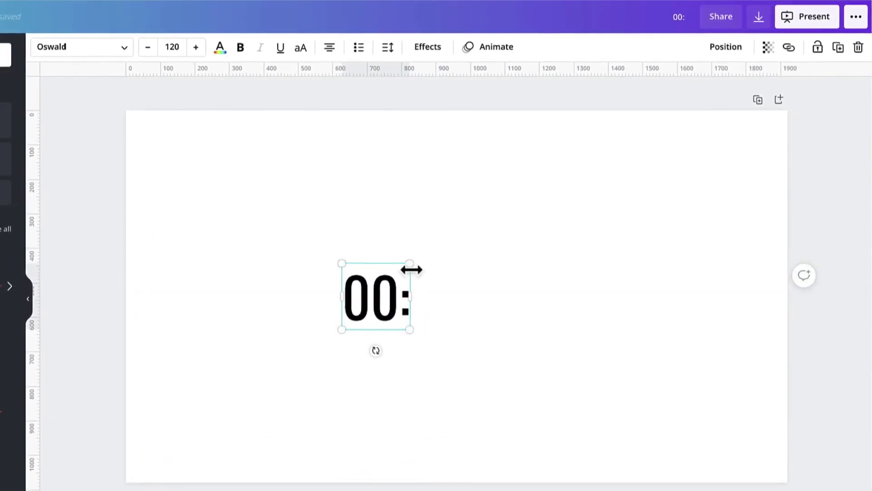
pyautogui.moveTo(411, 268); pyautogui.dragTo(446, 253)
pyautogui.moveTo(325, 286); pyautogui.dragTo(269, 290)
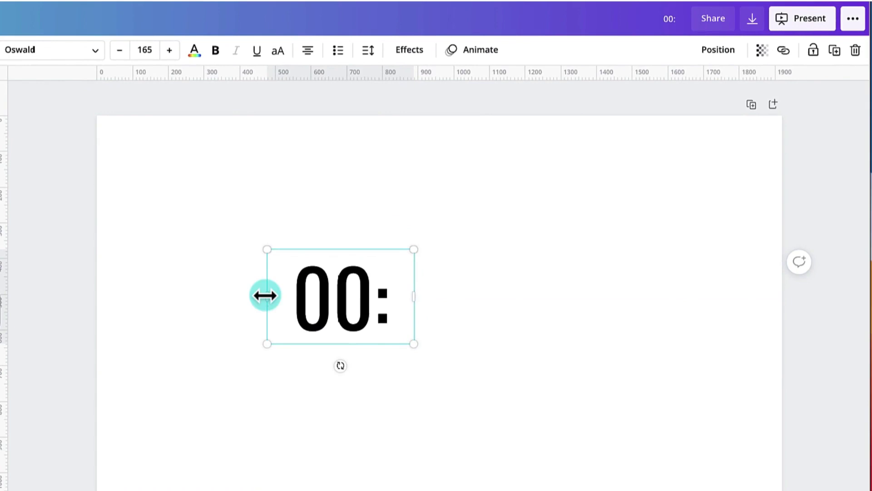
pyautogui.click(315, 301)
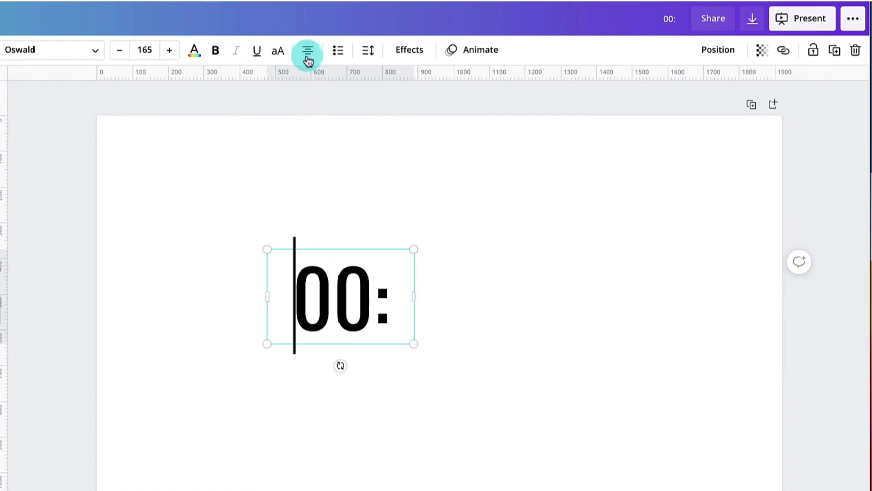
pyautogui.click(308, 59)
pyautogui.click(308, 59)
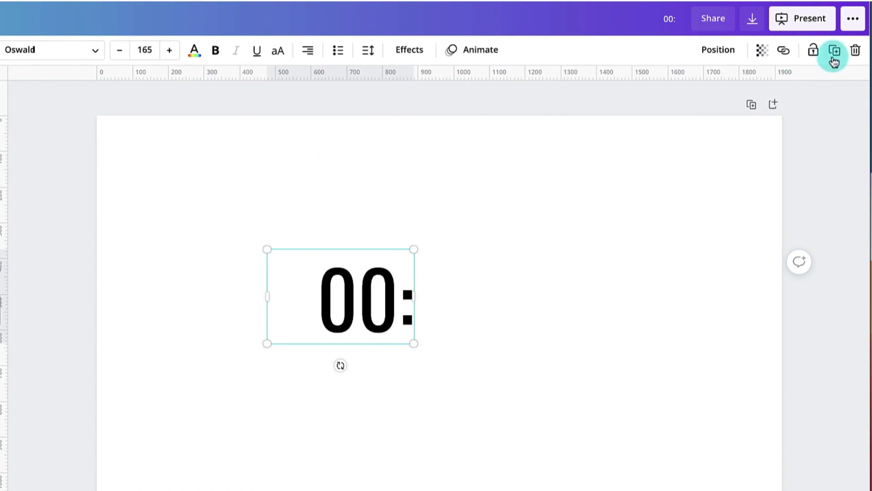
# Duplicate the '00:' box into a left-aligned '3' placed right after the colon.
pyautogui.click(834, 52)
pyautogui.moveTo(389, 304); pyautogui.dragTo(500, 298)
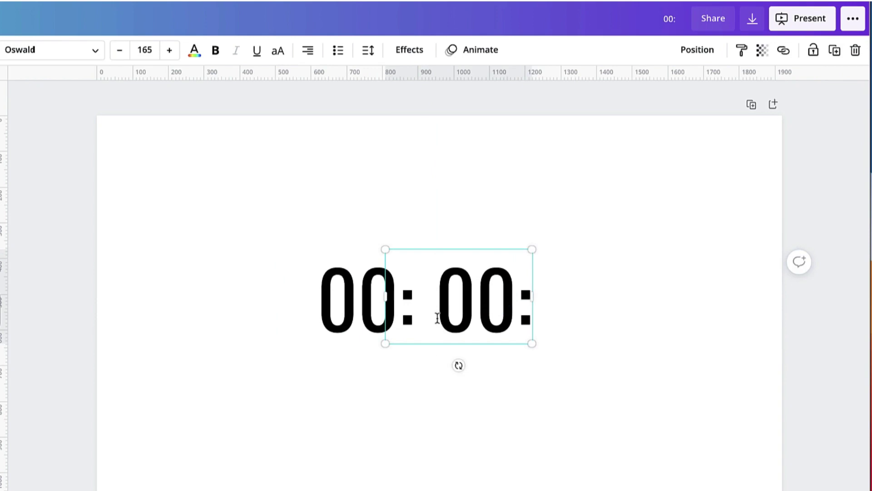
pyautogui.moveTo(438, 318); pyautogui.dragTo(526, 318)
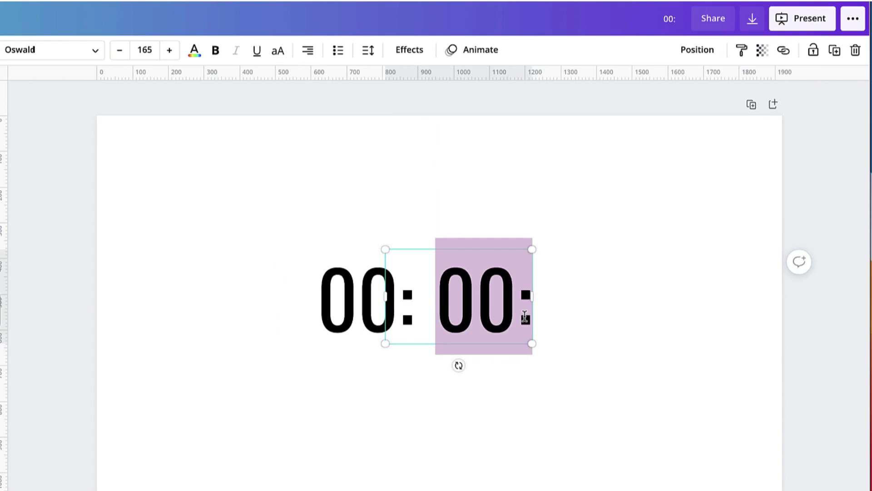
pyautogui.write('3')
pyautogui.click(494, 315)
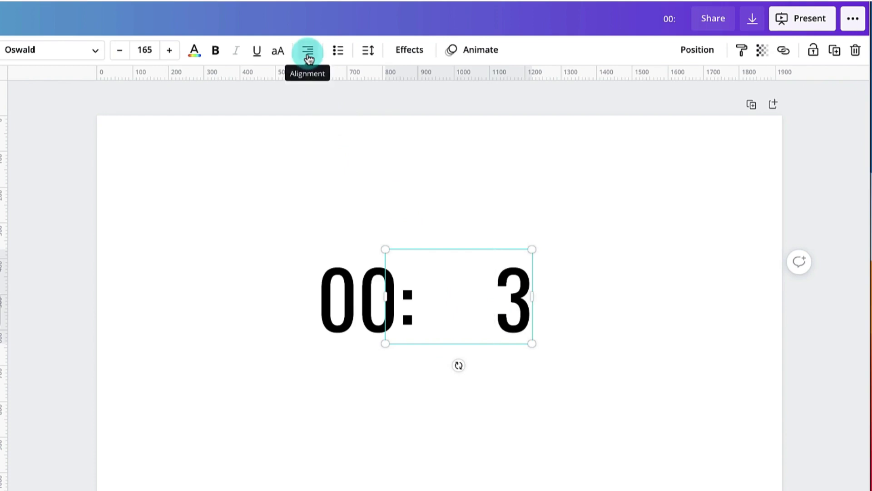
pyautogui.click(307, 55)
pyautogui.moveTo(451, 249); pyautogui.dragTo(483, 251)
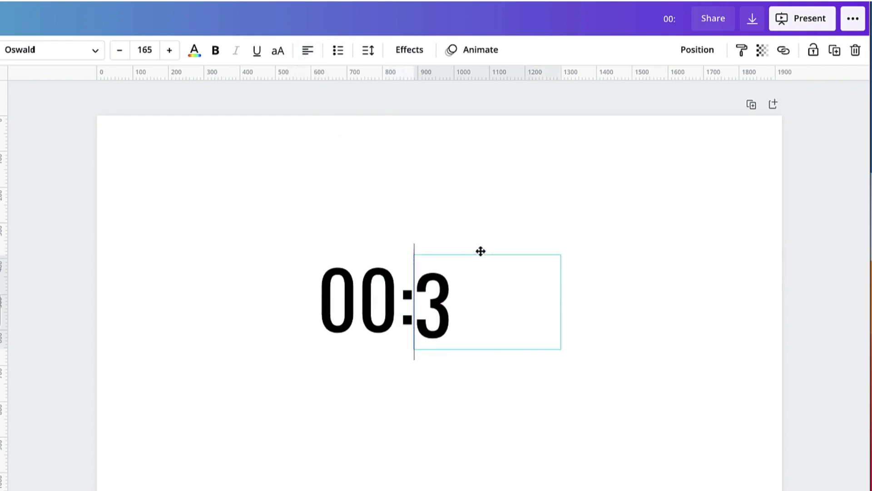
pyautogui.moveTo(563, 297); pyautogui.dragTo(468, 302)
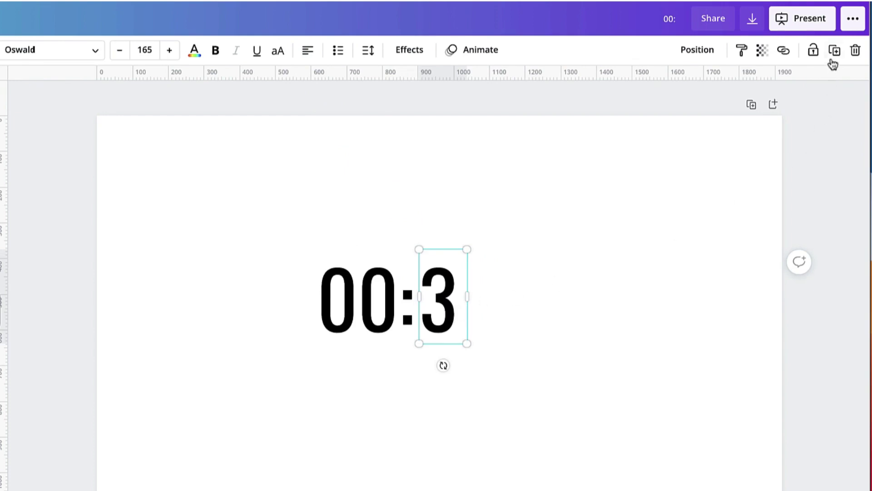
# Duplicate the '3' box and change the copy to '0', completing 00:30.
pyautogui.click(835, 59)
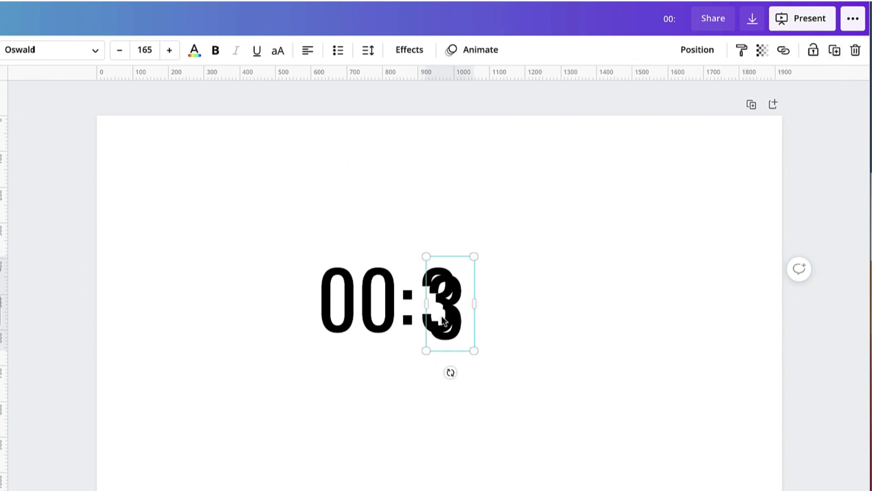
pyautogui.moveTo(443, 321); pyautogui.dragTo(478, 313)
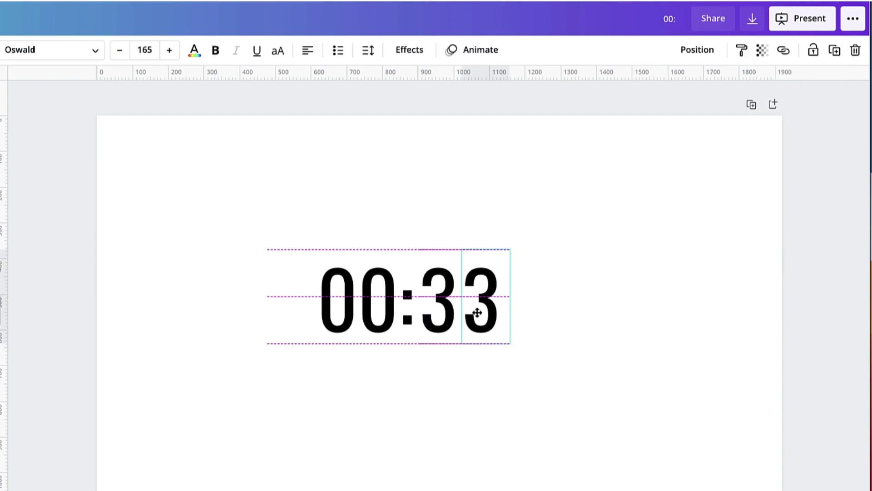
pyautogui.doubleClick(478, 313)
pyautogui.press('BackSpace')
pyautogui.write('0')
pyautogui.click(394, 388)
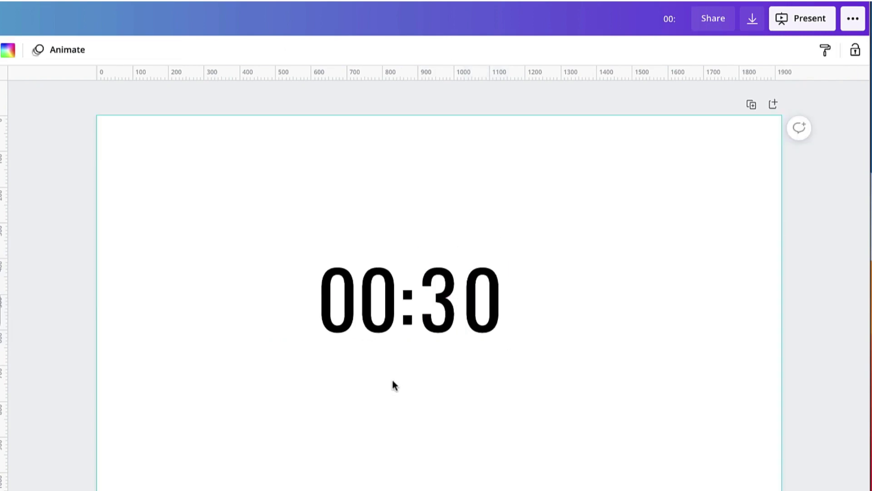
# Enlarge the whole 00:30 timer and recentre it on the page.
pyautogui.moveTo(280, 233); pyautogui.dragTo(559, 351)
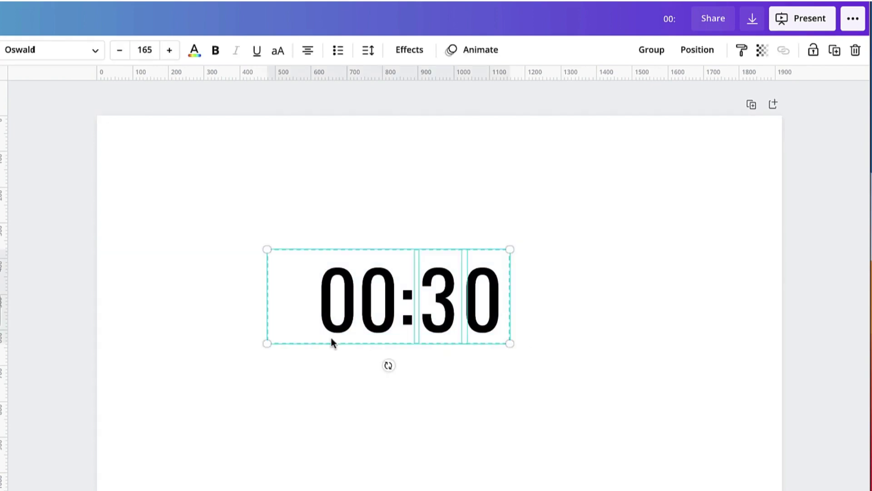
pyautogui.moveTo(260, 355); pyautogui.dragTo(188, 370)
pyautogui.moveTo(396, 310); pyautogui.dragTo(449, 304)
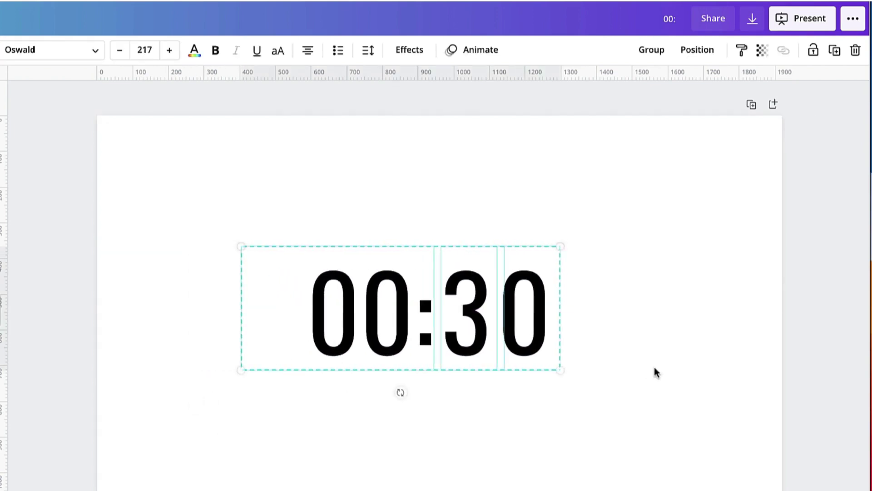
pyautogui.click(654, 372)
# Select all the timer digits together and make them bold.
pyautogui.click(475, 361)
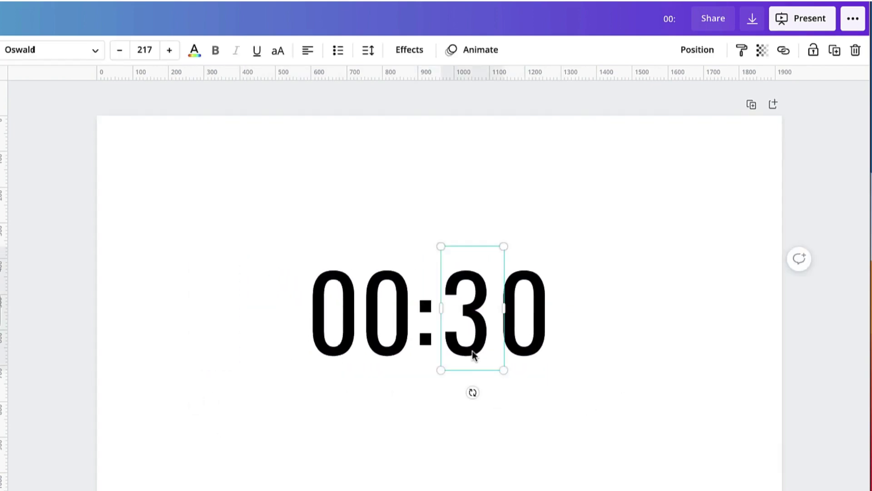
pyautogui.click(543, 351)
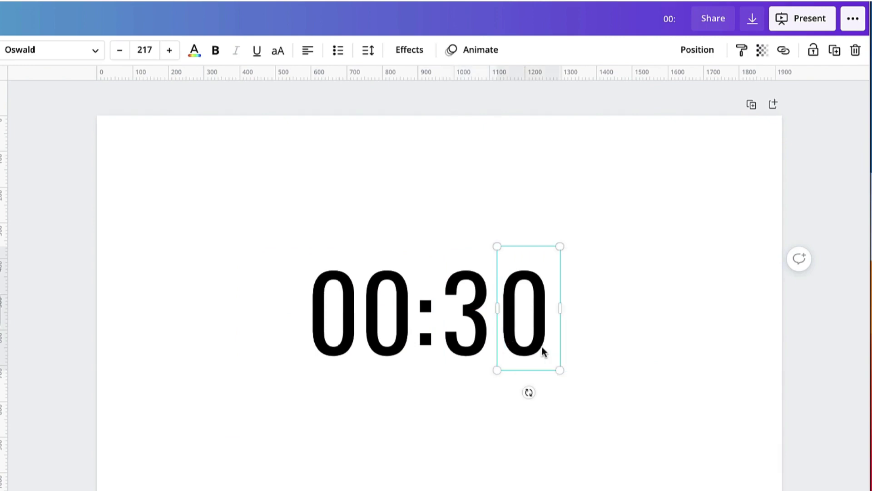
pyautogui.press('Escape')
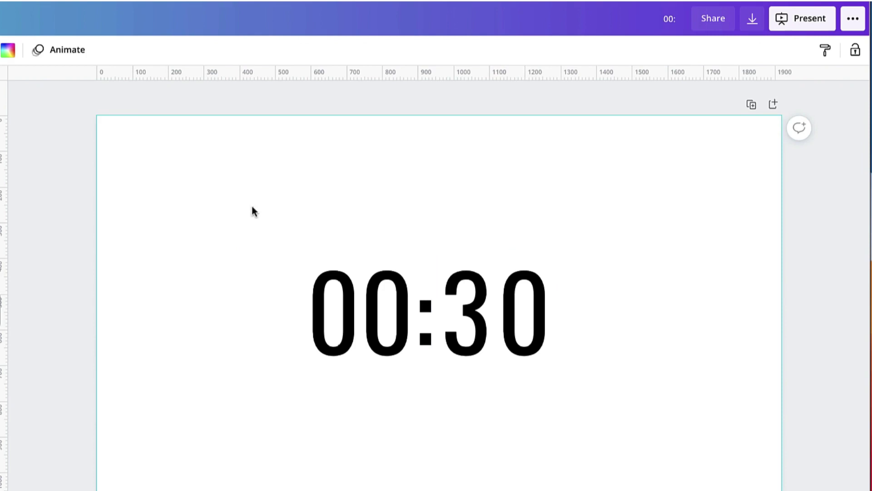
pyautogui.moveTo(252, 207); pyautogui.dragTo(605, 388)
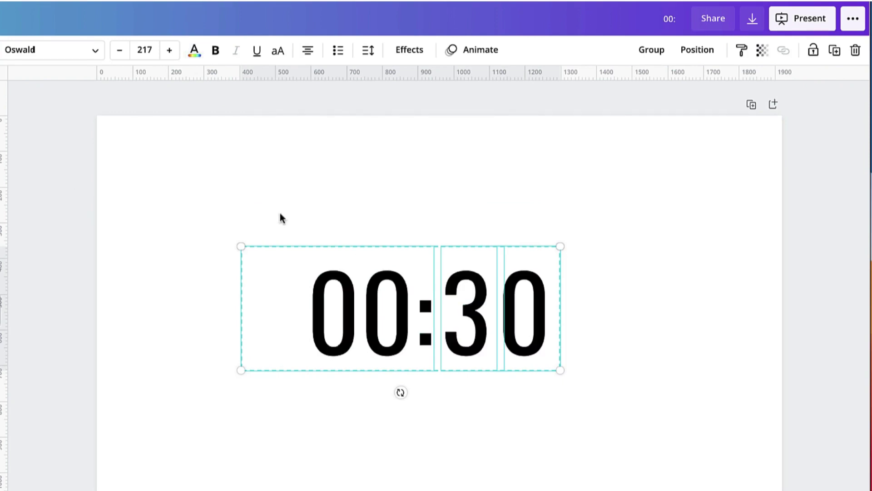
pyautogui.click(216, 58)
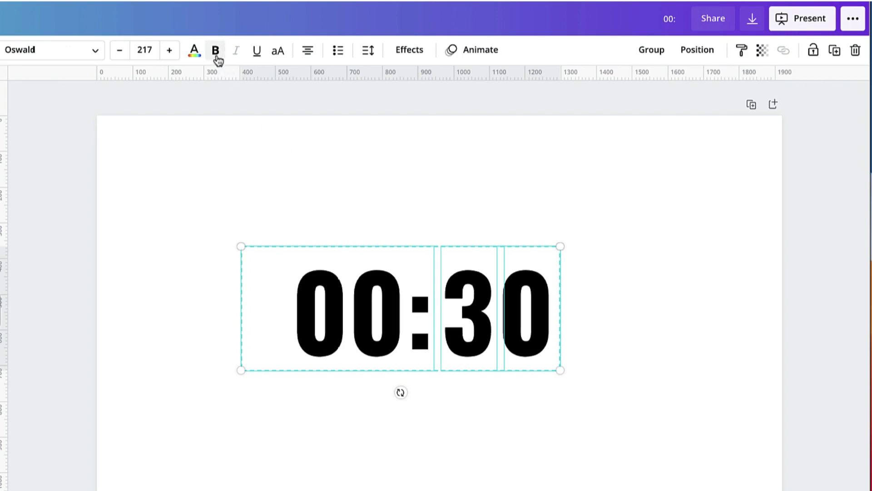
pyautogui.click(461, 217)
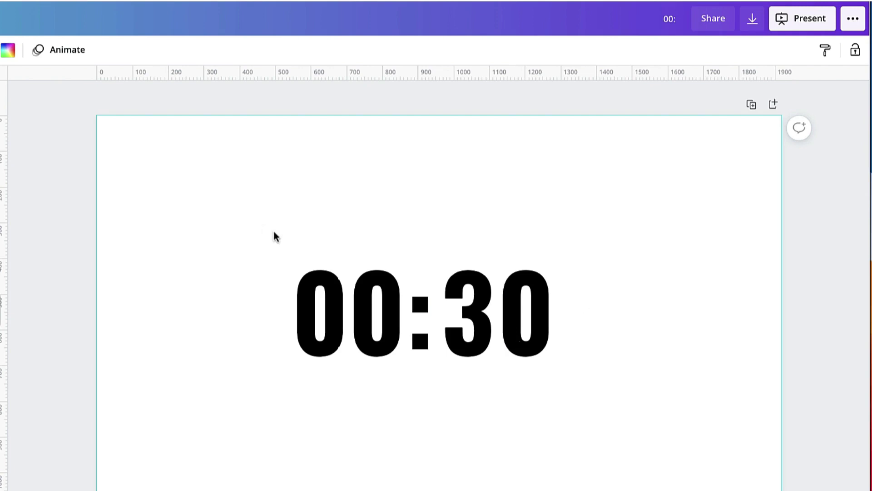
# Duplicate the page, replacing the copy's 3 with 2 and its last 0 with 9.
pyautogui.click(548, 199)
pyautogui.click(485, 177)
pyautogui.click(751, 104)
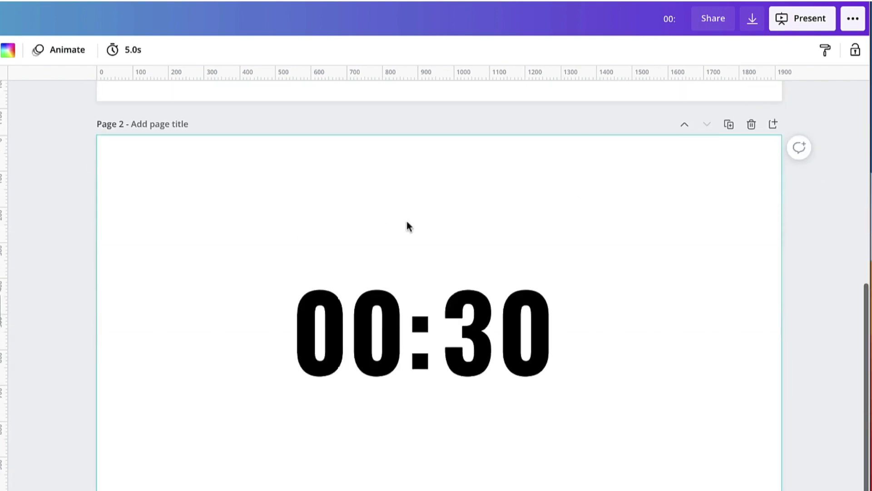
pyautogui.scroll(4, 196, 293)
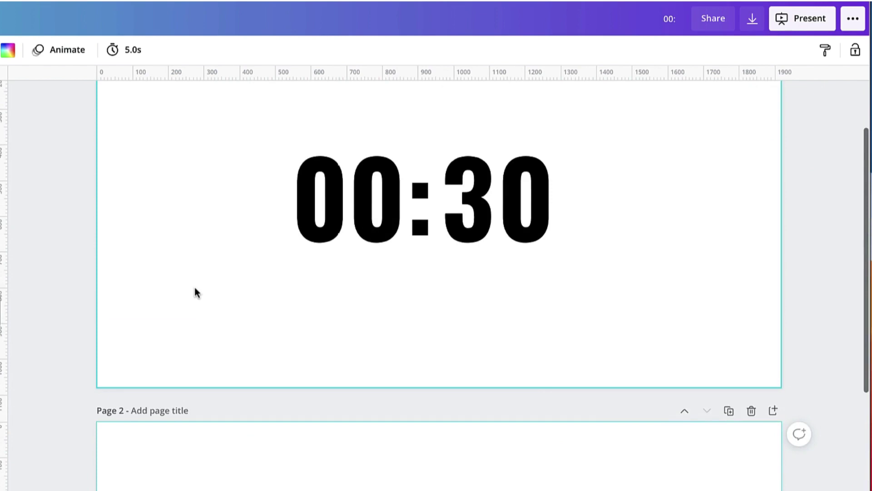
pyautogui.scroll(-2, 195, 293)
pyautogui.scroll(-3, 195, 293)
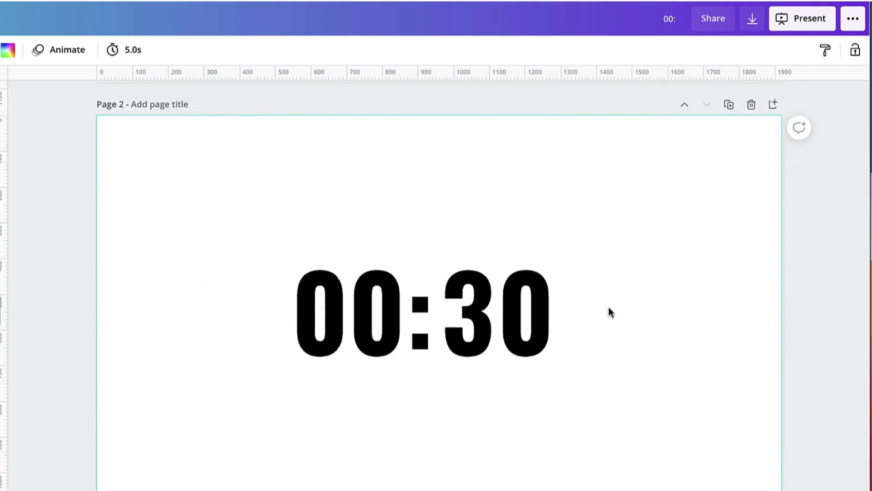
pyautogui.scroll(6, 581, 315)
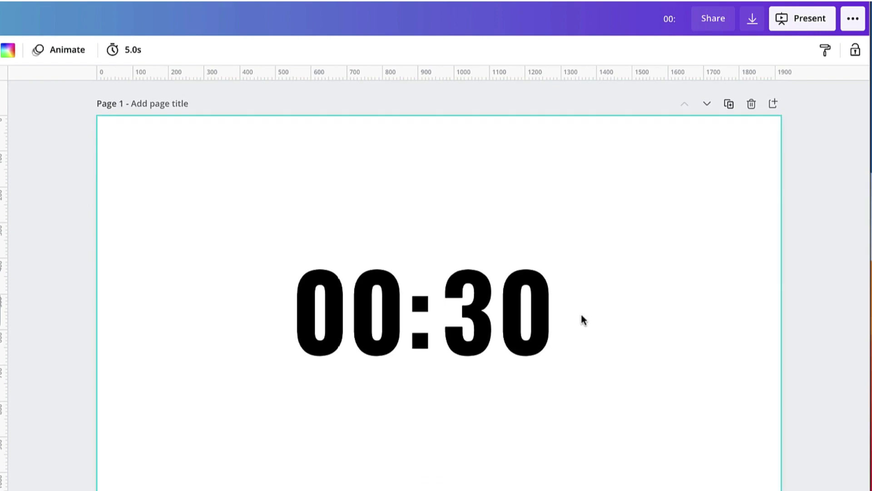
pyautogui.scroll(-4, 580, 315)
pyautogui.scroll(-2, 581, 316)
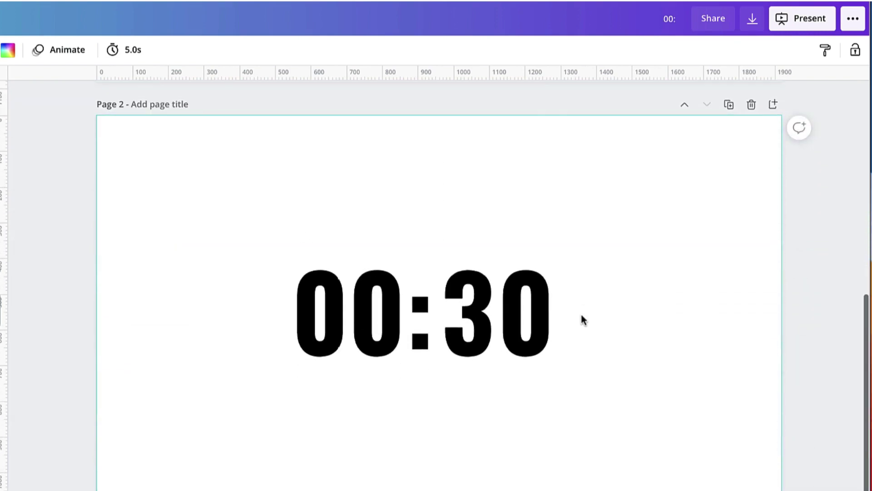
pyautogui.doubleClick(489, 306)
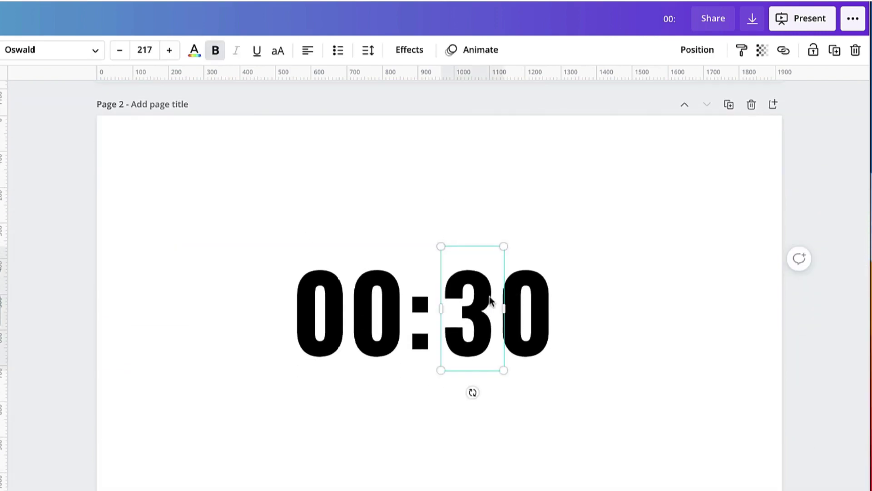
pyautogui.press('BackSpace')
pyautogui.write('2')
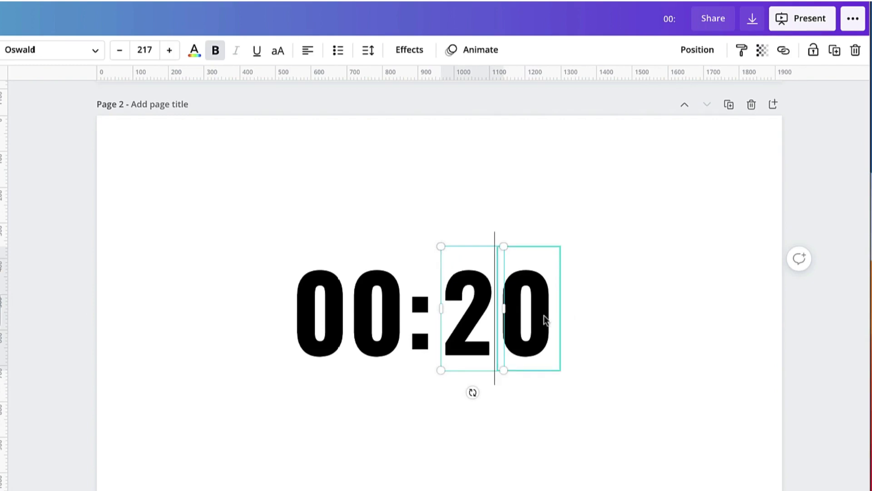
pyautogui.click(549, 317)
pyautogui.press('BackSpace')
pyautogui.write('9')
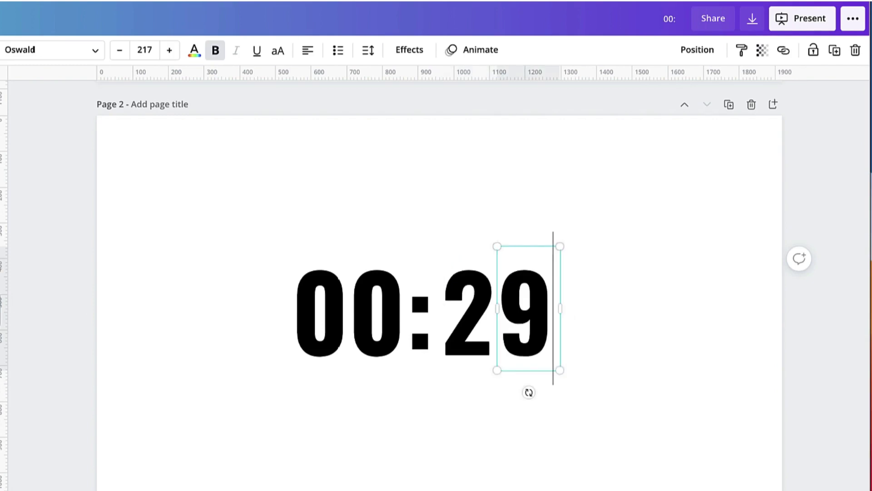
pyautogui.click(705, 286)
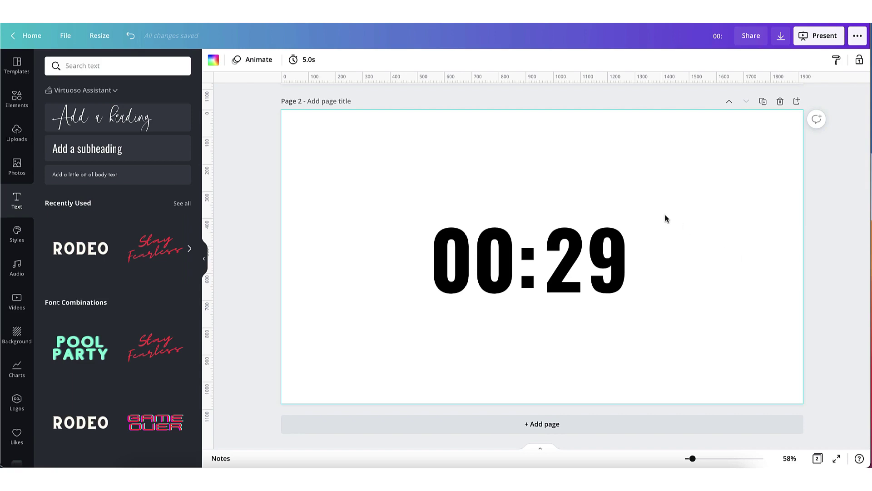
# Try the Baseline and Tectonic animations on the 2, then apply Roll.
pyautogui.click(569, 259)
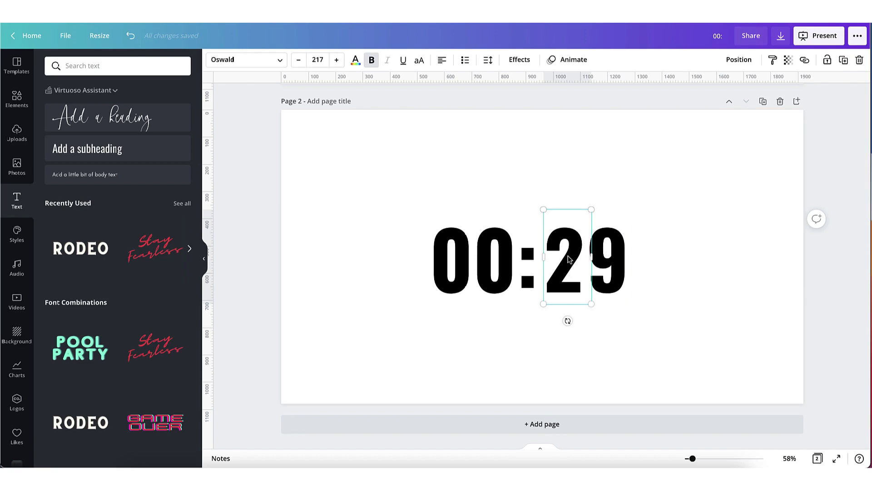
pyautogui.click(574, 60)
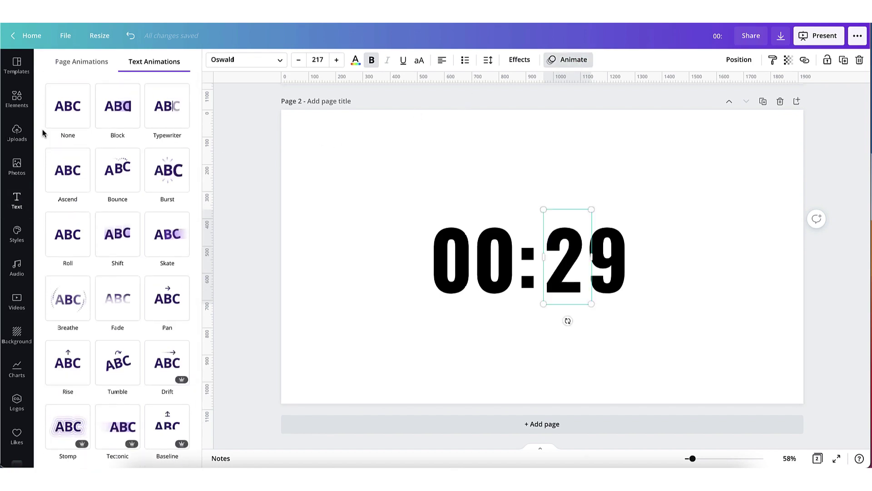
pyautogui.scroll(-2, 42, 133)
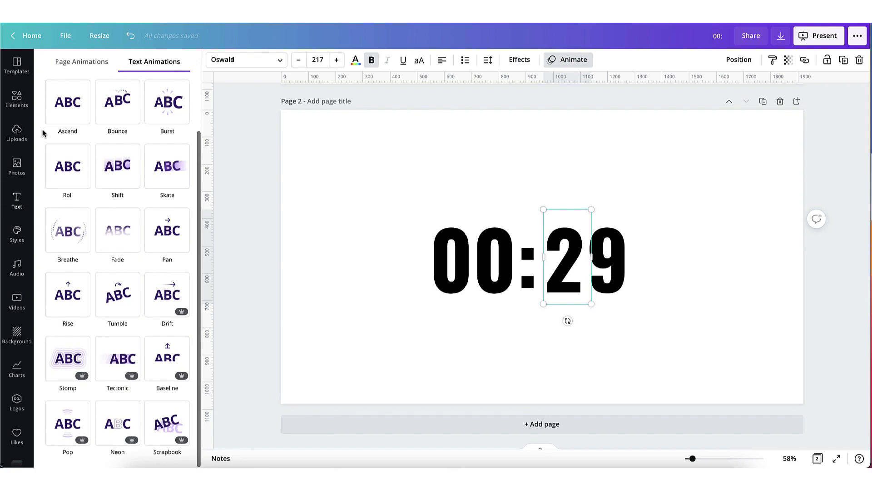
pyautogui.scroll(2, 45, 133)
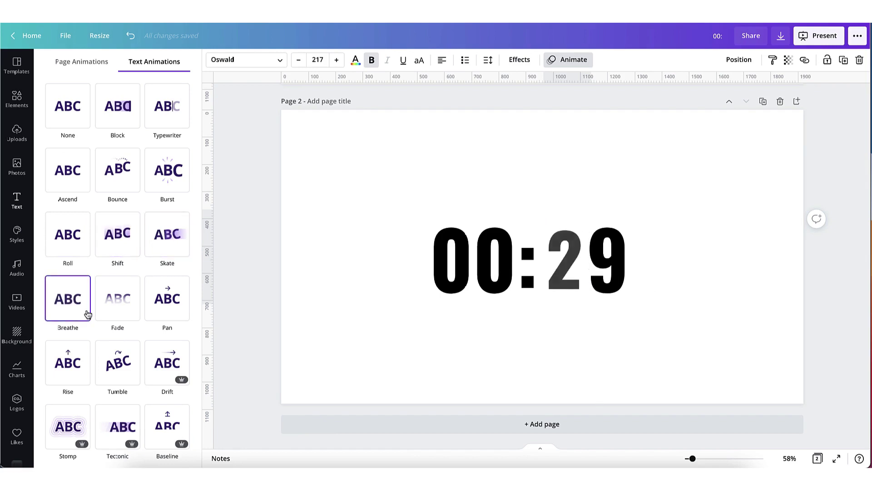
pyautogui.scroll(-1, 119, 324)
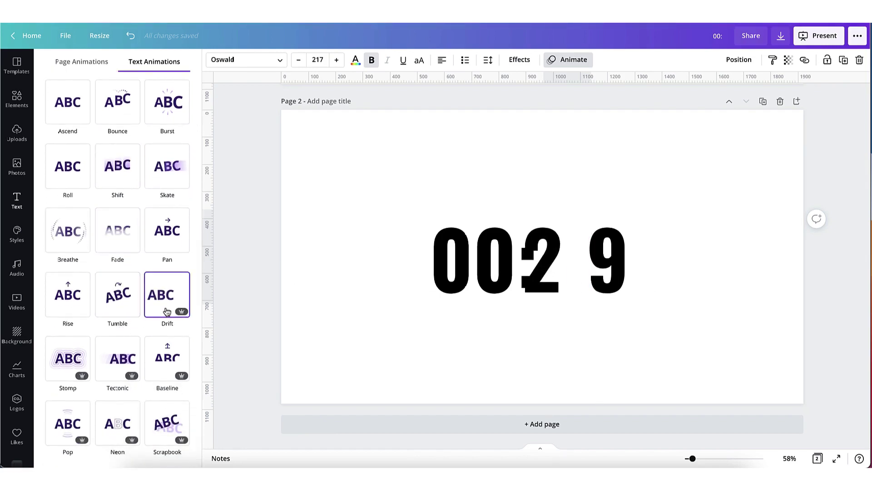
pyautogui.click(341, 240)
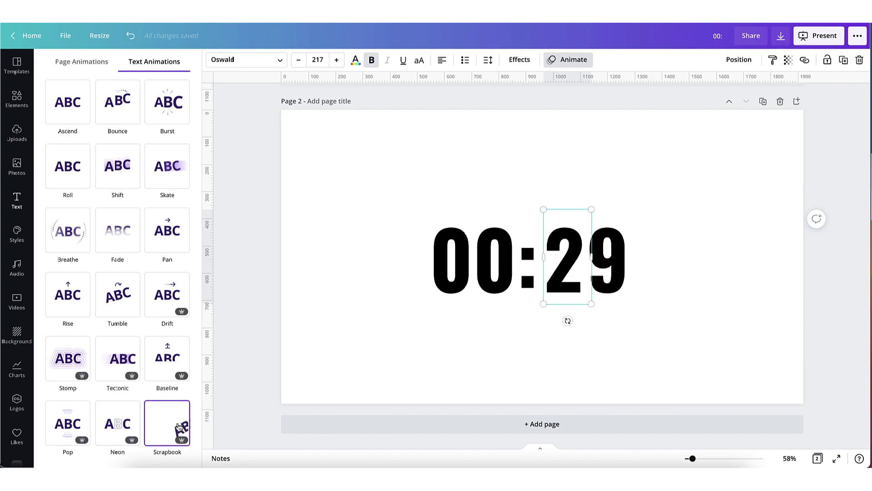
pyautogui.click(165, 360)
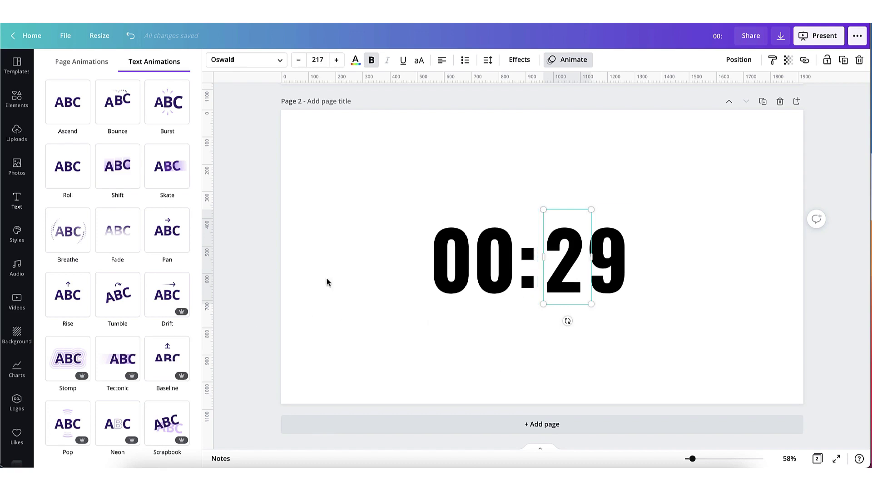
pyautogui.click(104, 354)
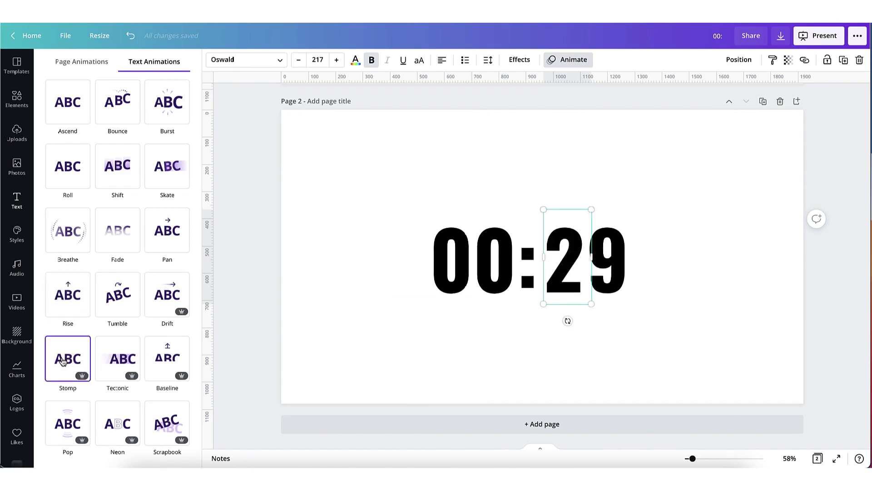
pyautogui.click(65, 173)
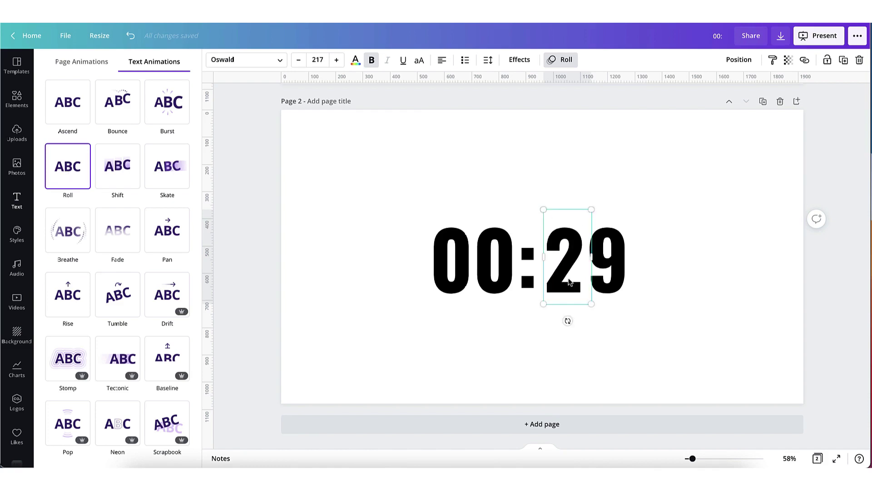
# Apply the same Roll animation to the 9.
pyautogui.click(620, 283)
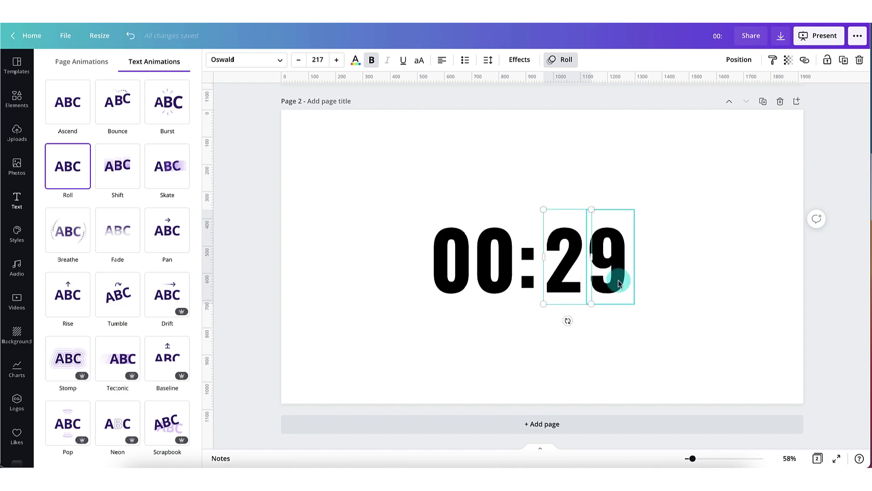
pyautogui.click(619, 283)
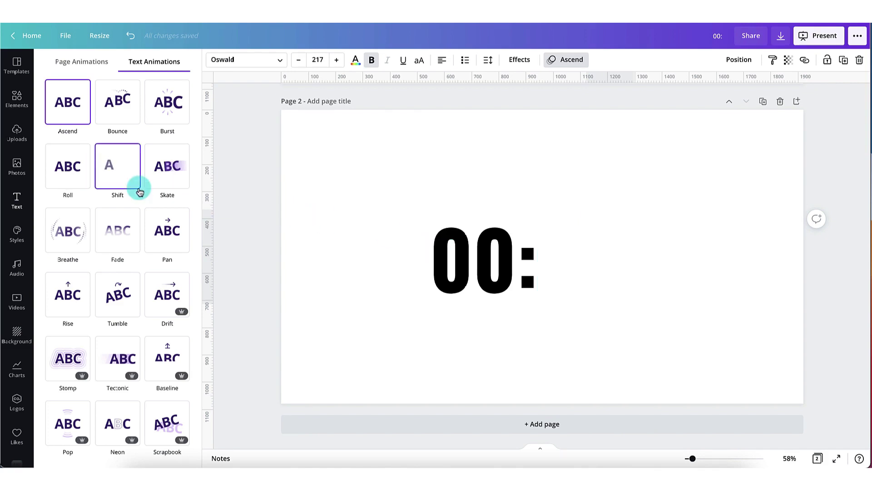
pyautogui.click(68, 178)
pyautogui.click(341, 240)
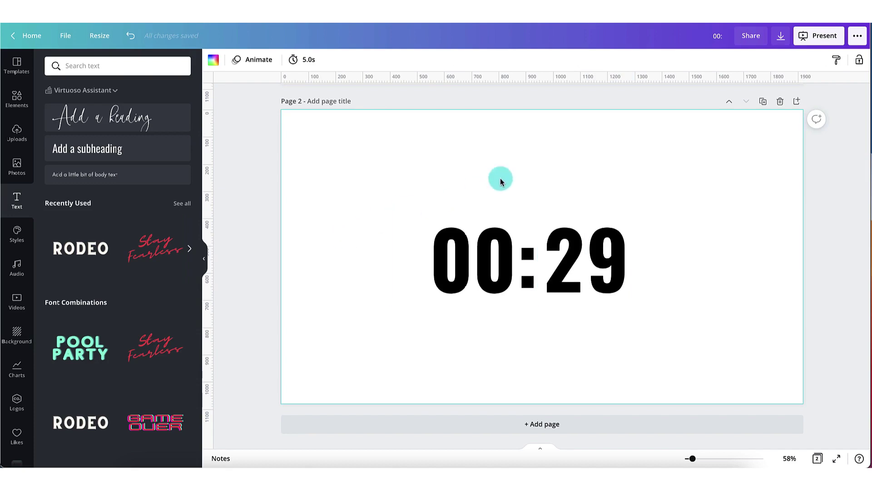
# Duplicate the 00:29 page and remove the animation from page 3's '2'.
pyautogui.click(763, 103)
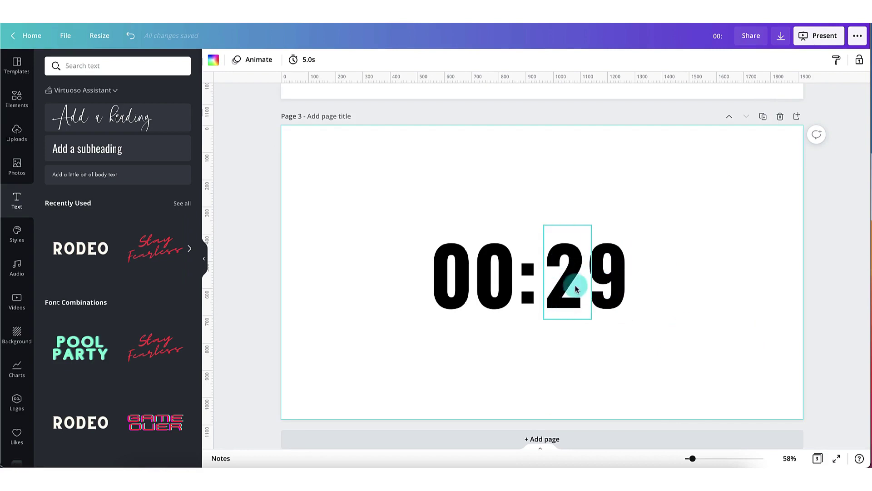
pyautogui.click(562, 284)
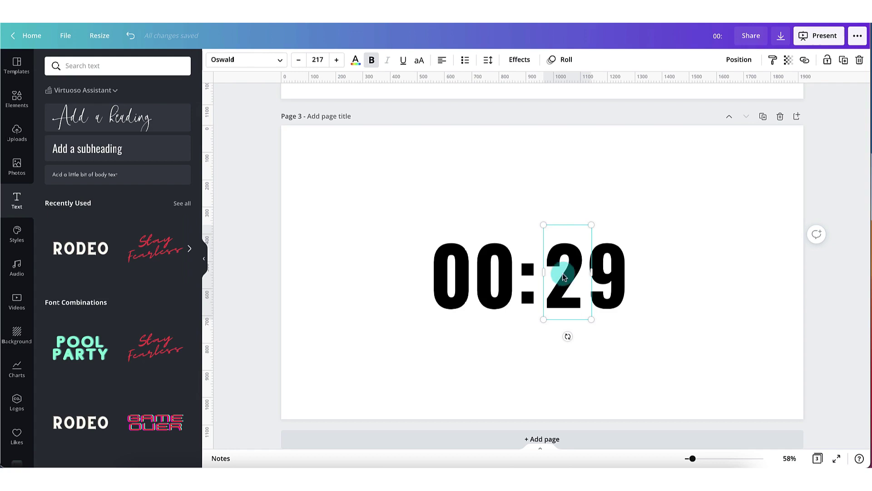
pyautogui.click(561, 61)
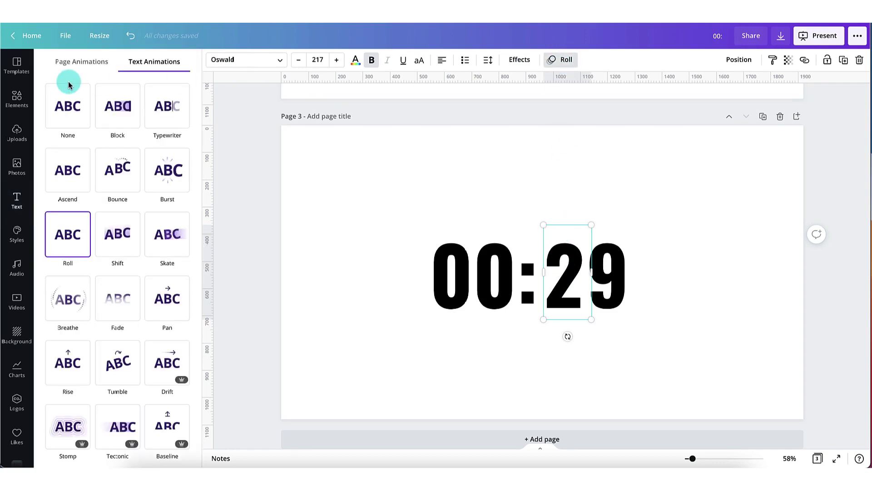
pyautogui.click(56, 110)
pyautogui.click(628, 174)
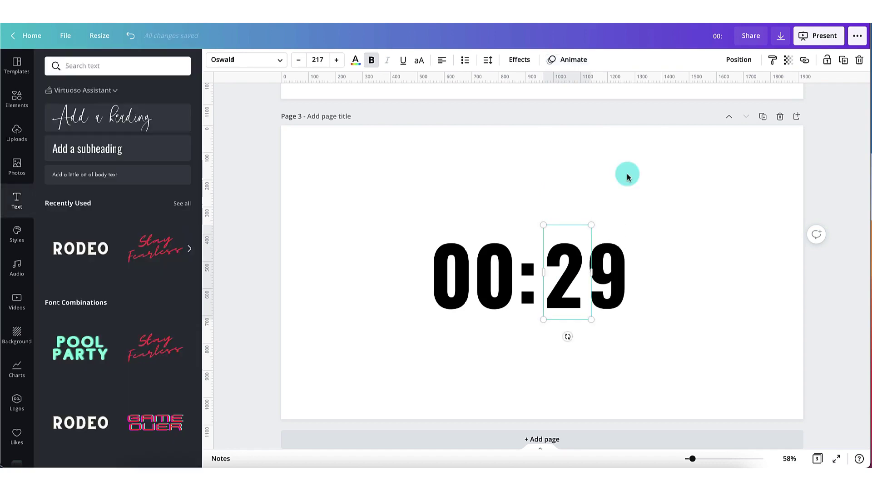
# Change page 3's last digit from 9 to 8 and select the page.
pyautogui.click(625, 270)
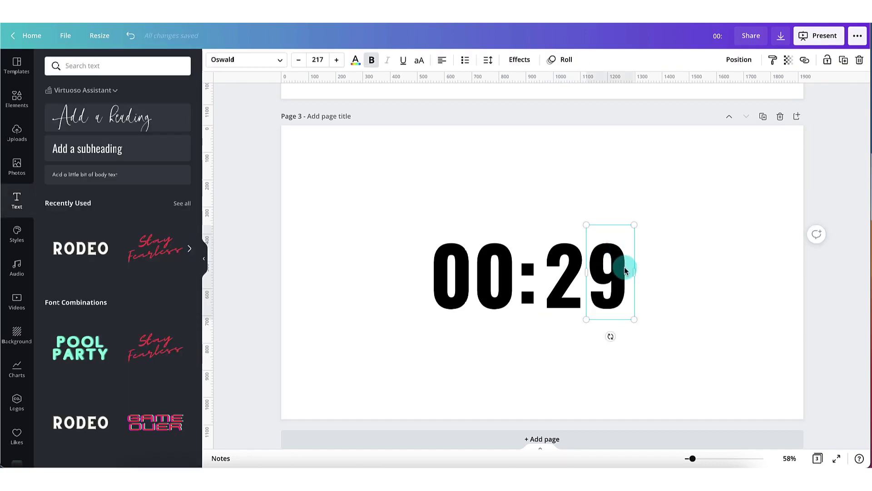
pyautogui.doubleClick(625, 271)
pyautogui.write('8')
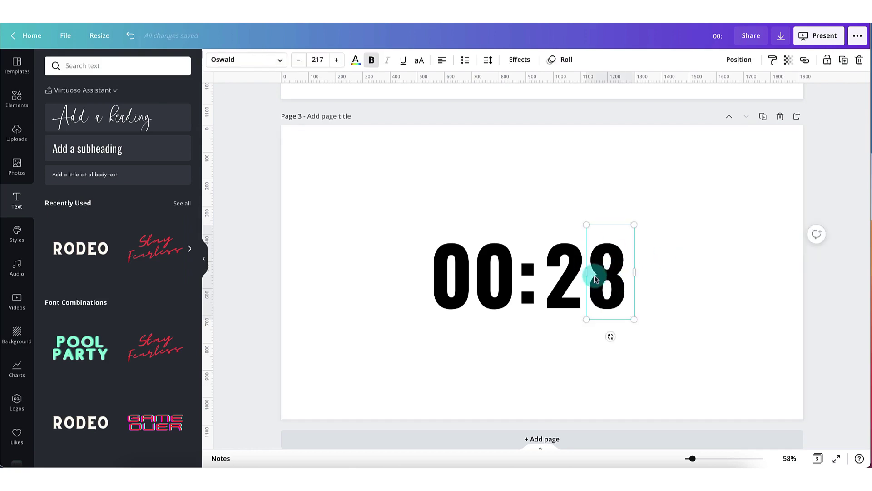
pyautogui.click(651, 230)
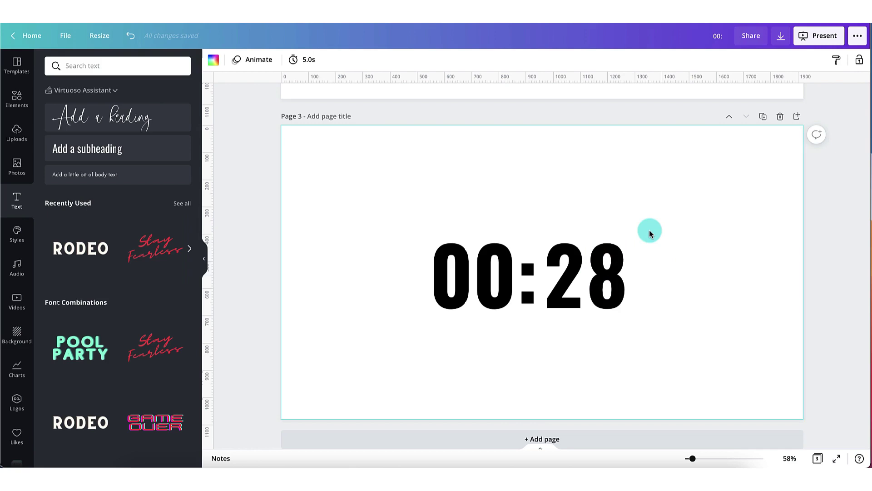
pyautogui.click(607, 276)
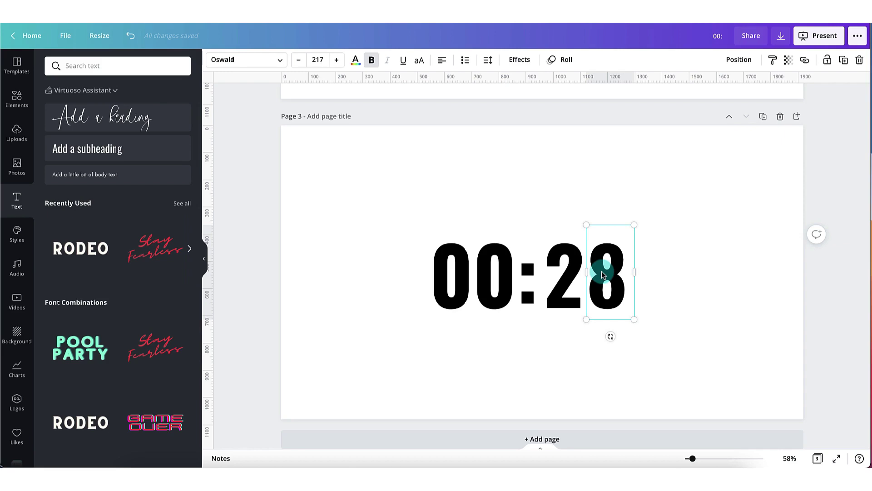
pyautogui.click(644, 186)
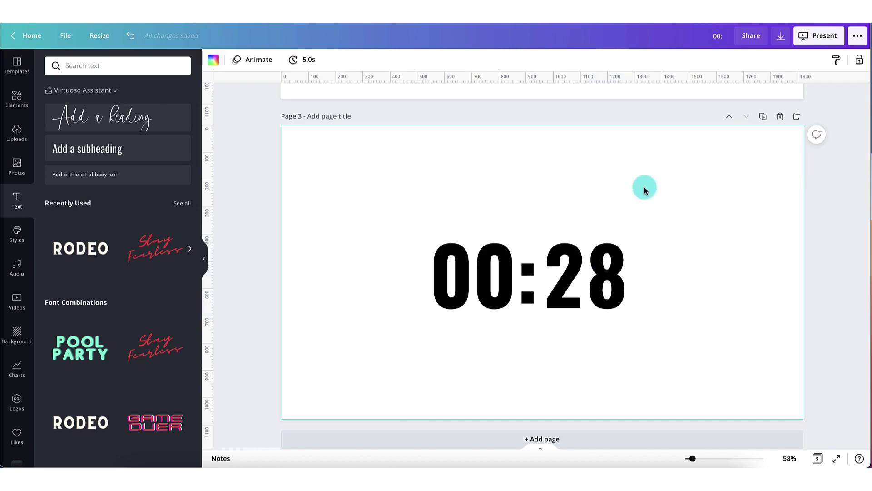
# Duplicate pages three times, editing the last digit to make 00:27, 00:26 and 00:25.
pyautogui.click(765, 119)
pyautogui.click(631, 271)
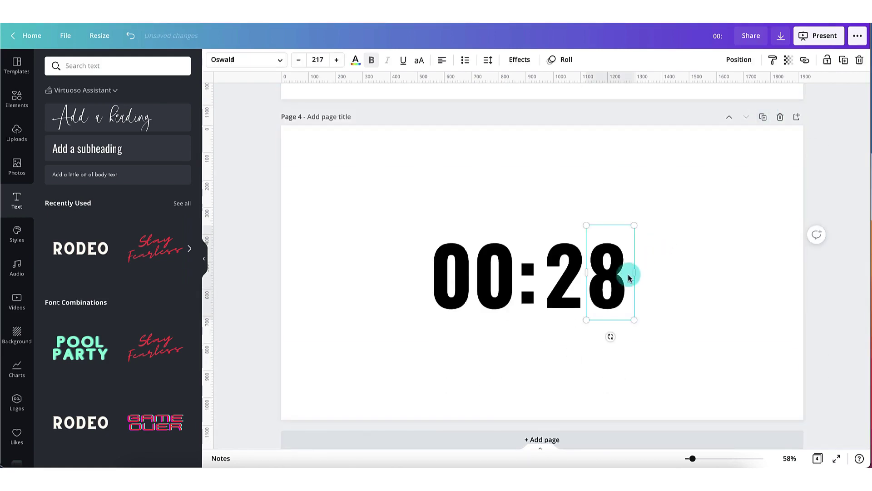
pyautogui.press('BackSpace')
pyautogui.write('7')
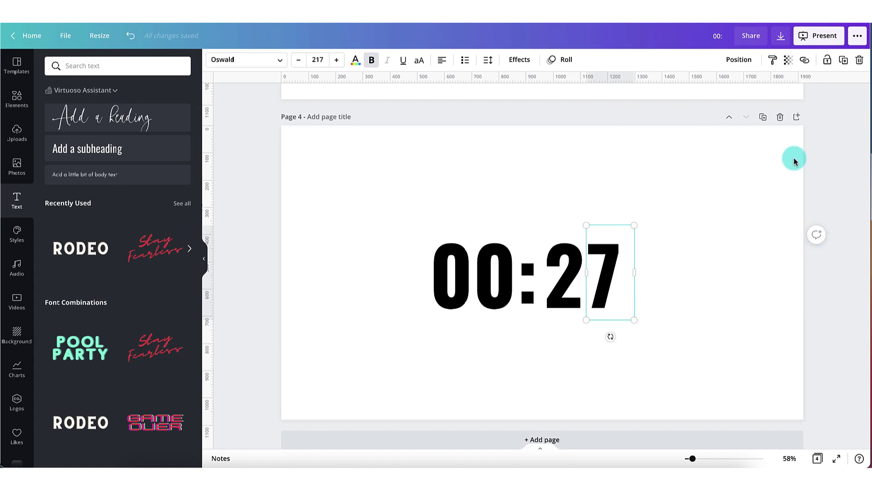
pyautogui.click(765, 118)
pyautogui.click(617, 274)
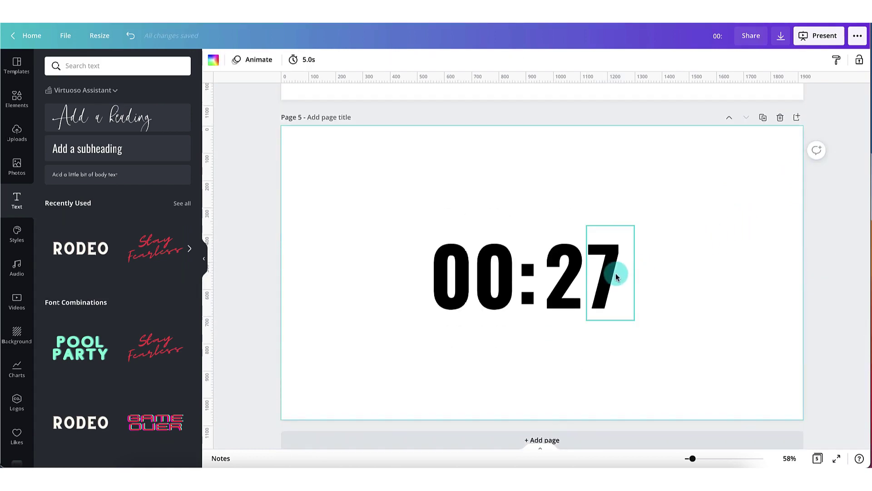
pyautogui.press('BackSpace')
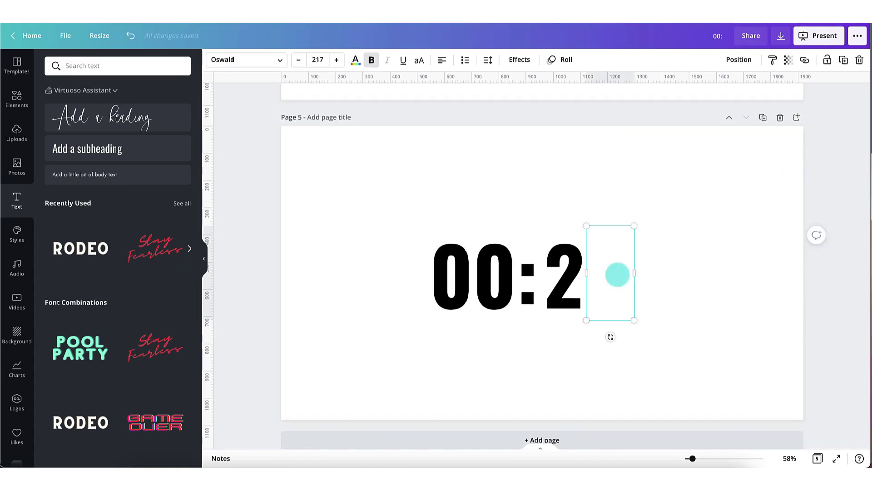
pyautogui.write('6')
pyautogui.click(765, 118)
pyautogui.click(631, 280)
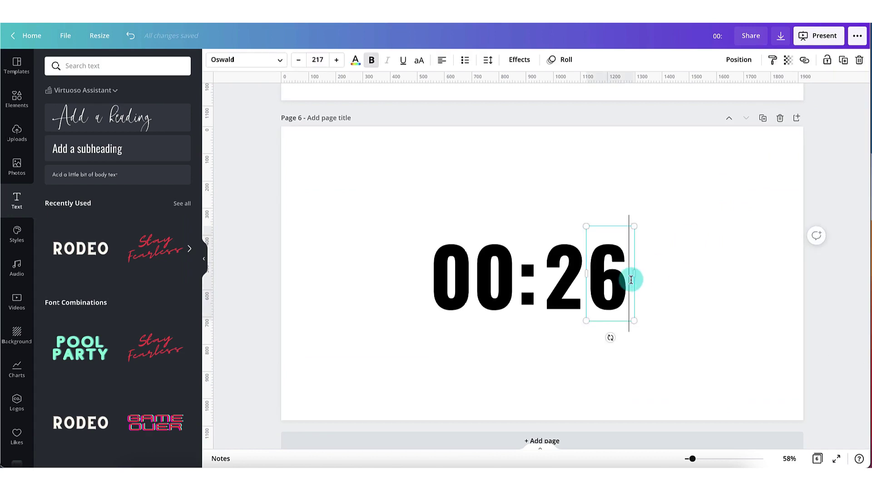
pyautogui.press('BackSpace')
pyautogui.write('5')
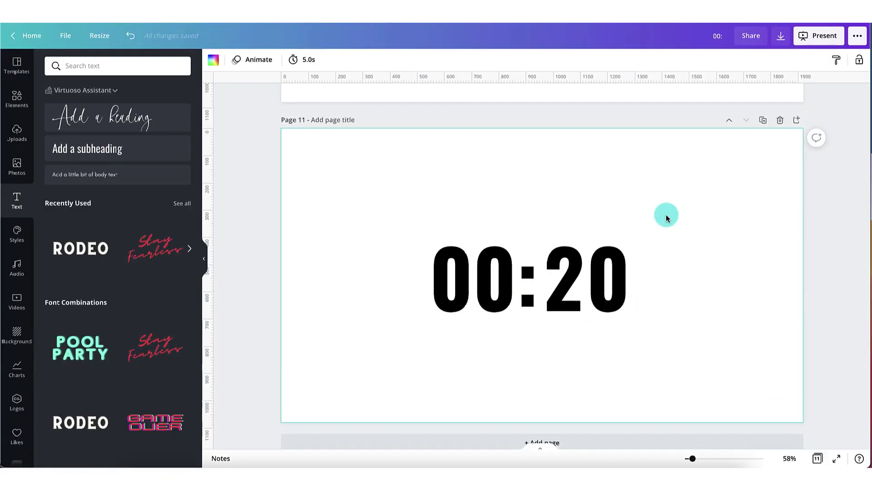
pyautogui.scroll(-1, 666, 217)
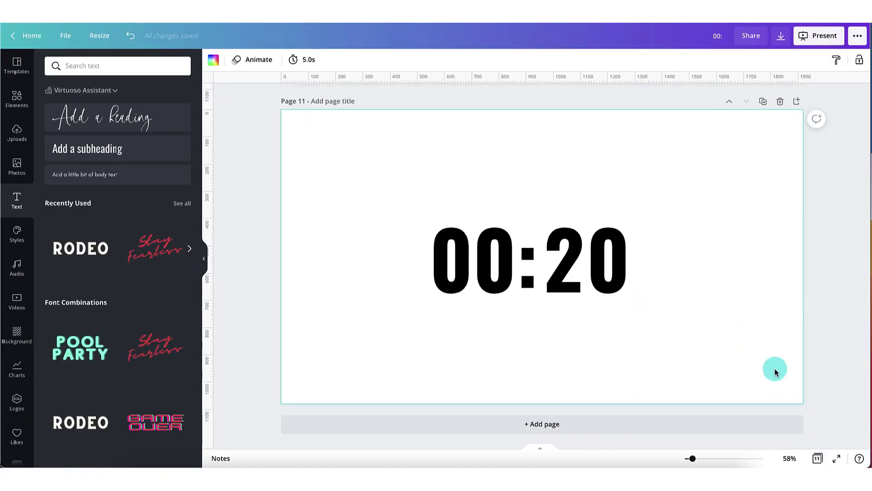
# Review the pages in the thumbnail grid, then return to single-page editing.
pyautogui.click(818, 459)
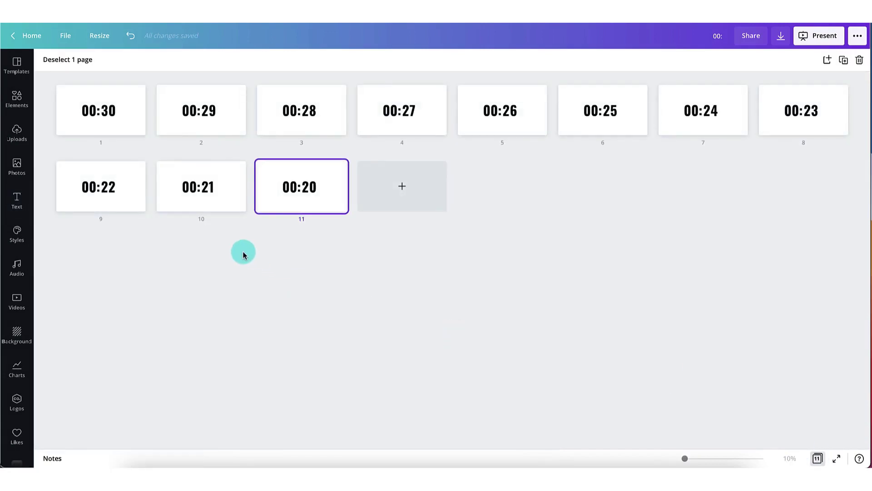
pyautogui.moveTo(70, 180); pyautogui.dragTo(53, 111)
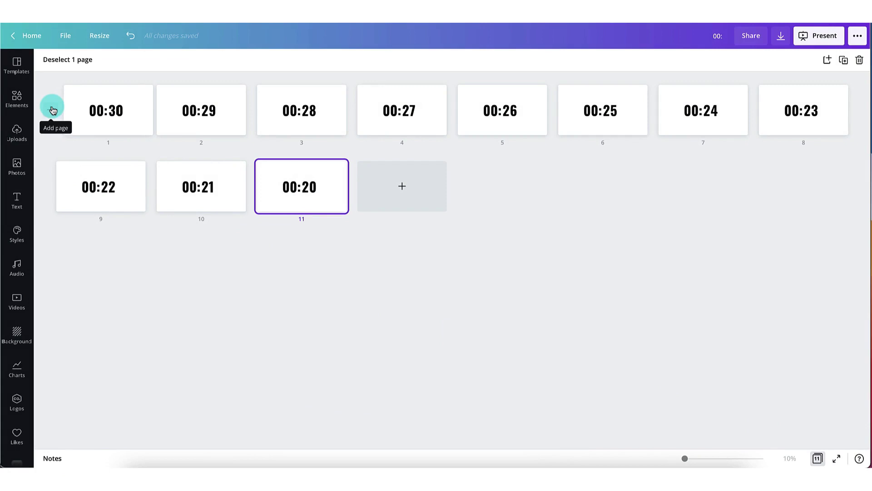
pyautogui.click(817, 458)
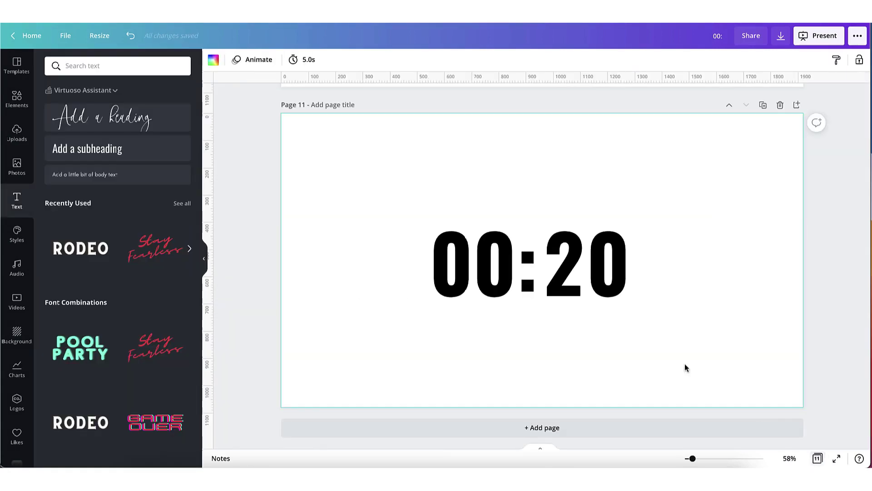
# Select page 31, reading 00:00, and view all 31 pages as thumbnails.
pyautogui.click(628, 347)
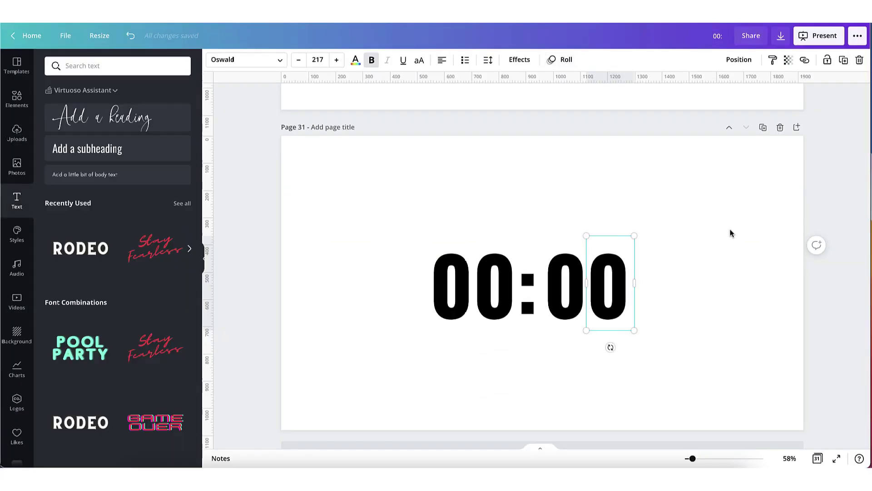
pyautogui.click(732, 234)
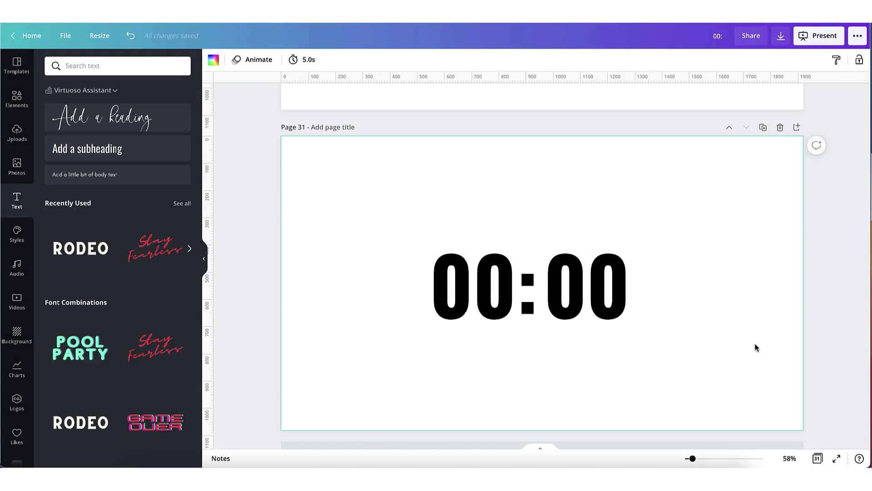
pyautogui.click(818, 459)
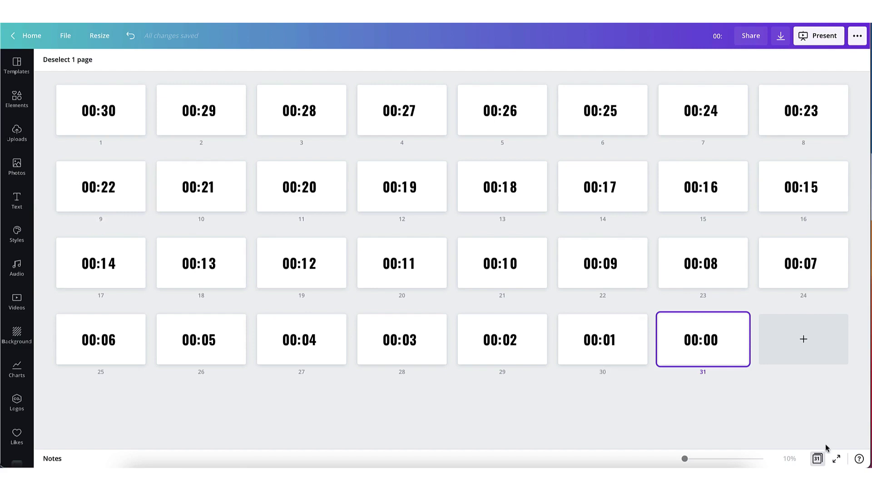
# Leave the page grid and return to single-page editing on page 31 (00:00).
pyautogui.click(818, 458)
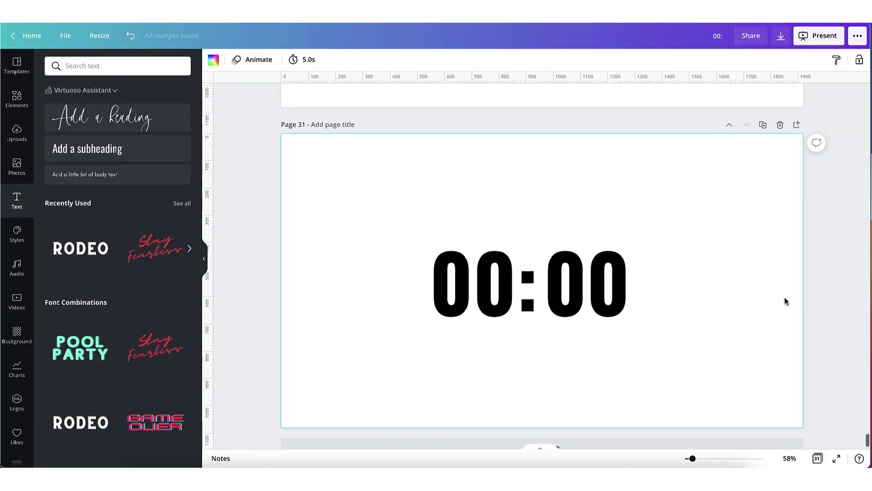
pyautogui.scroll(20, 785, 301)
pyautogui.scroll(20, 785, 301)
pyautogui.scroll(20, 785, 301)
pyautogui.scroll(10, 785, 301)
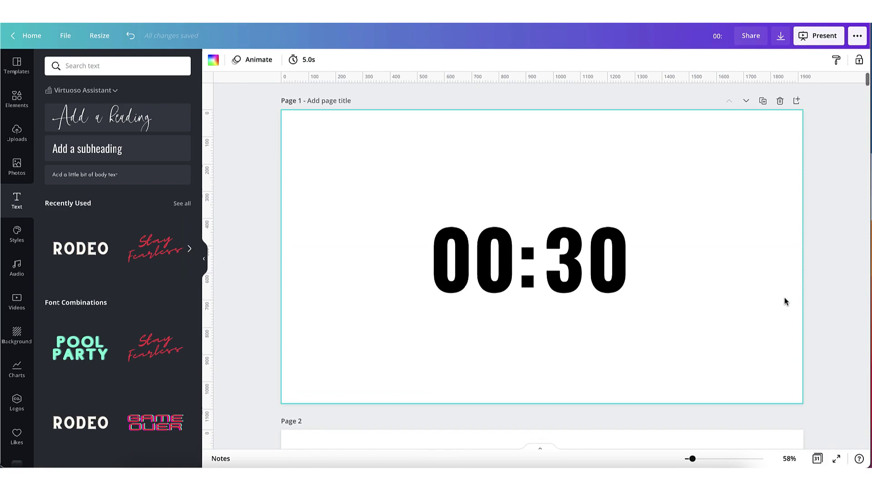
# Select page 1, the 00:30 timer, to edit its 5.0s page duration.
pyautogui.click(297, 205)
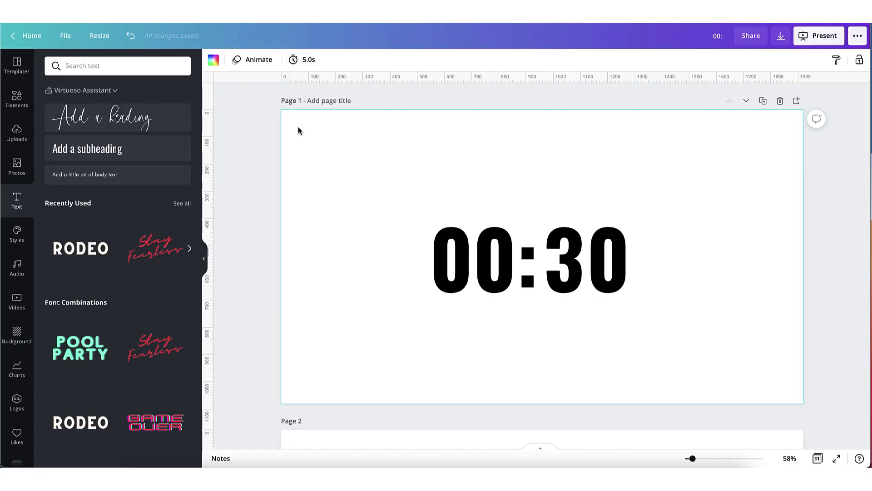
pyautogui.scroll(-1, 298, 130)
pyautogui.scroll(-3, 298, 131)
pyautogui.scroll(-1, 297, 130)
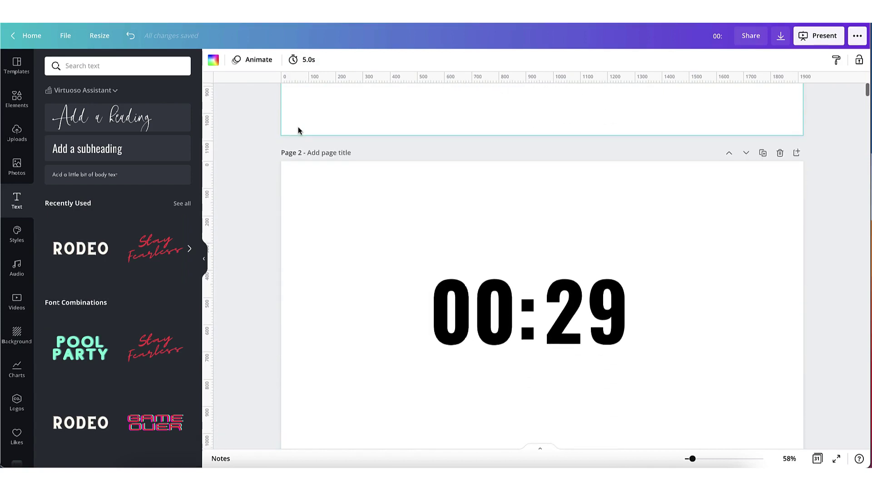
pyautogui.scroll(3, 298, 131)
pyautogui.scroll(2, 298, 131)
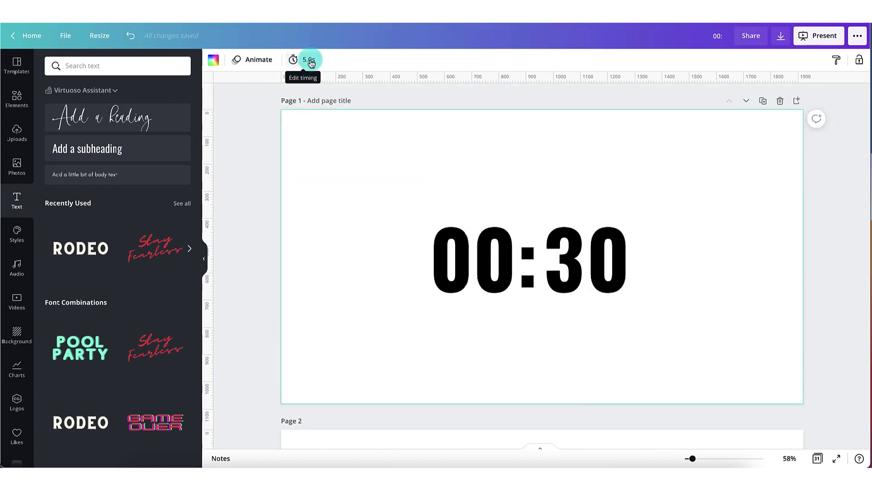
pyautogui.click(309, 61)
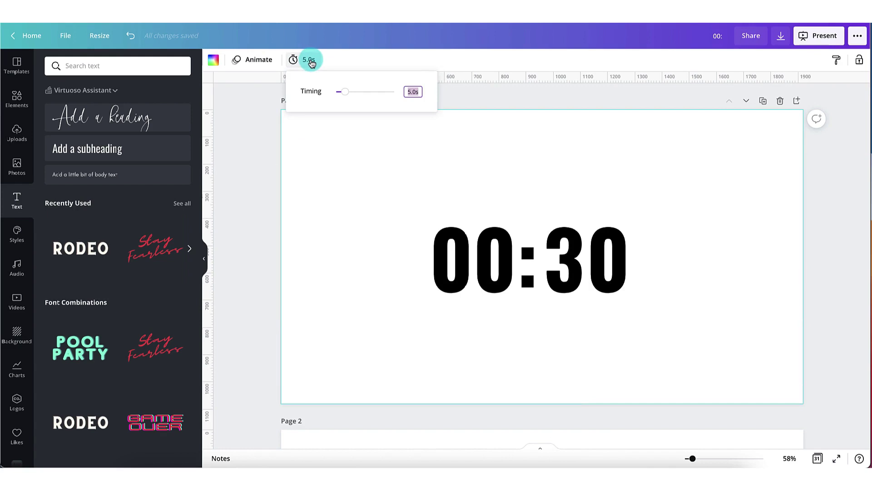
pyautogui.write('1')
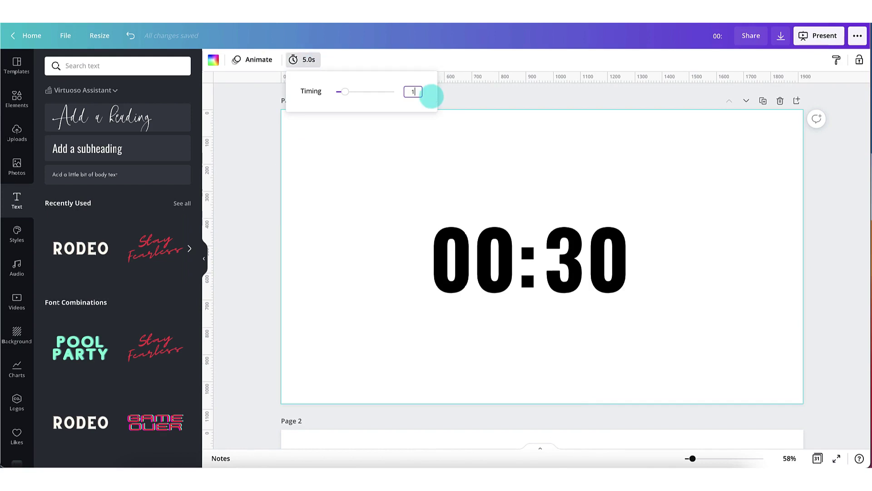
pyautogui.press('Return')
pyautogui.click(337, 171)
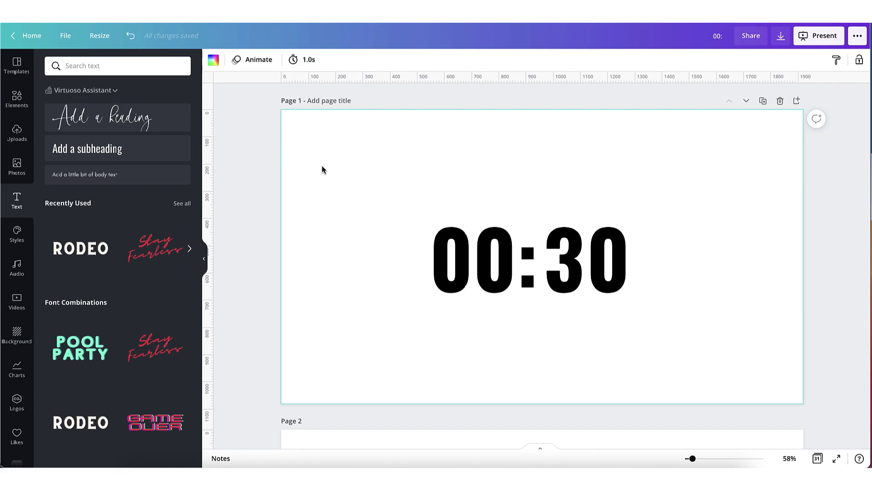
pyautogui.scroll(-1, 322, 165)
pyautogui.scroll(-4, 321, 165)
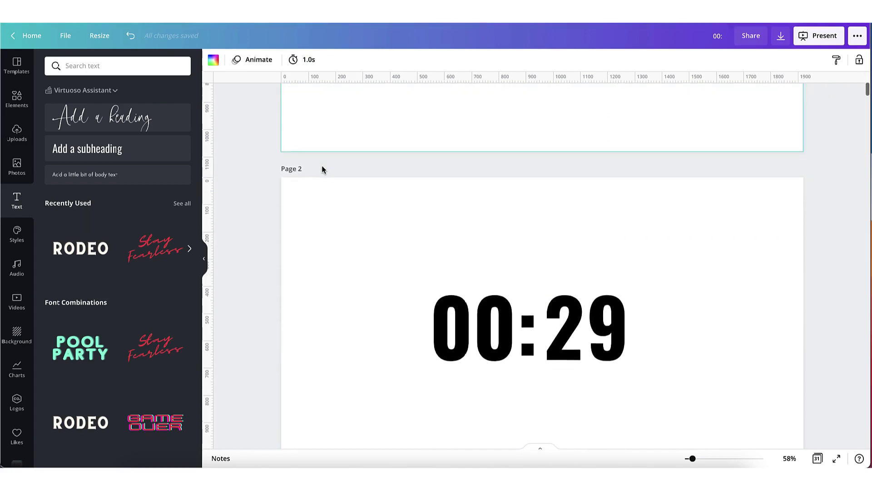
pyautogui.scroll(-1, 322, 167)
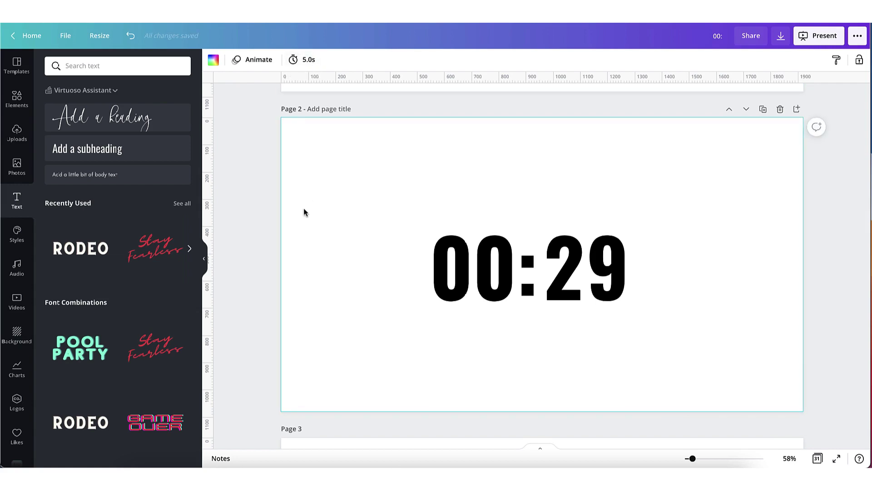
pyautogui.click(309, 61)
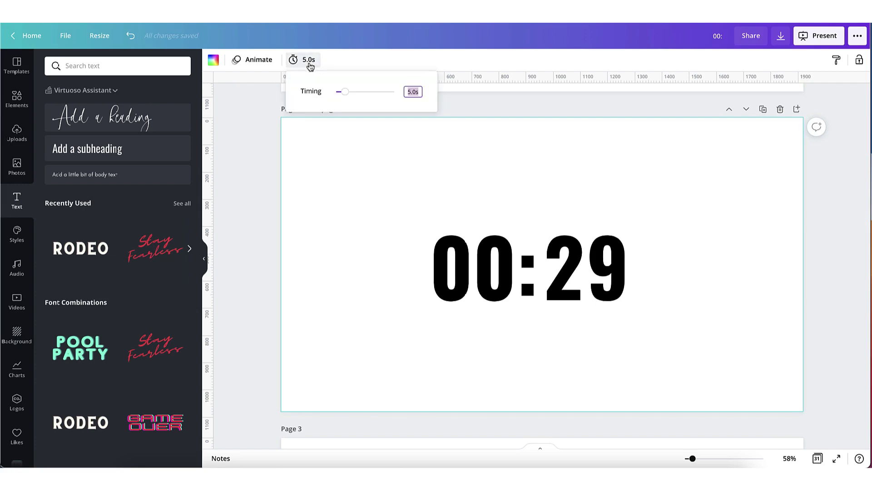
pyautogui.write('1')
pyautogui.press('Return')
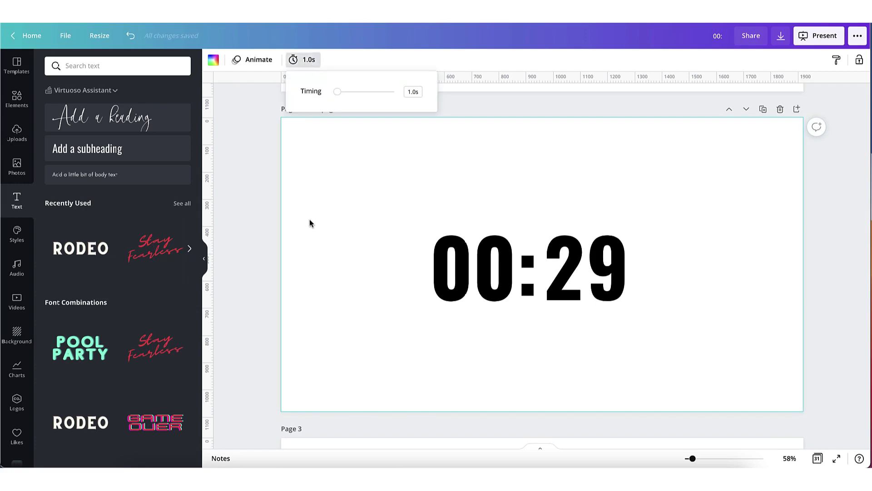
pyautogui.click(310, 219)
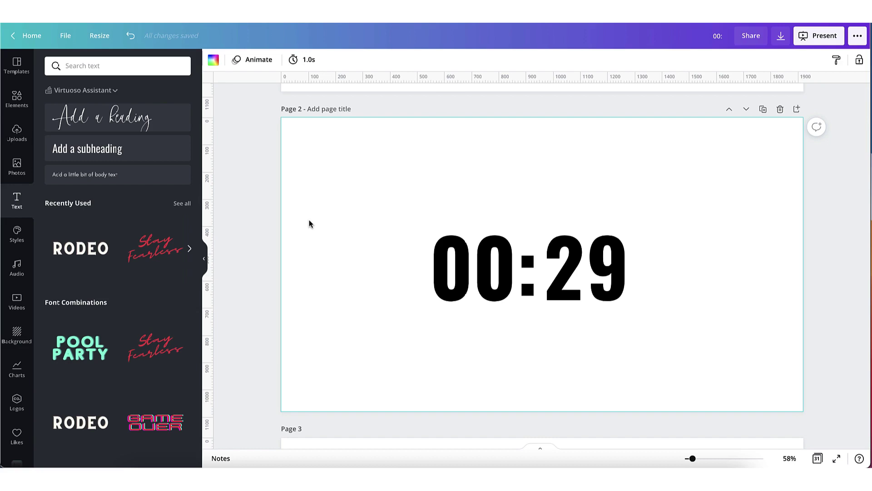
pyautogui.scroll(-3, 309, 220)
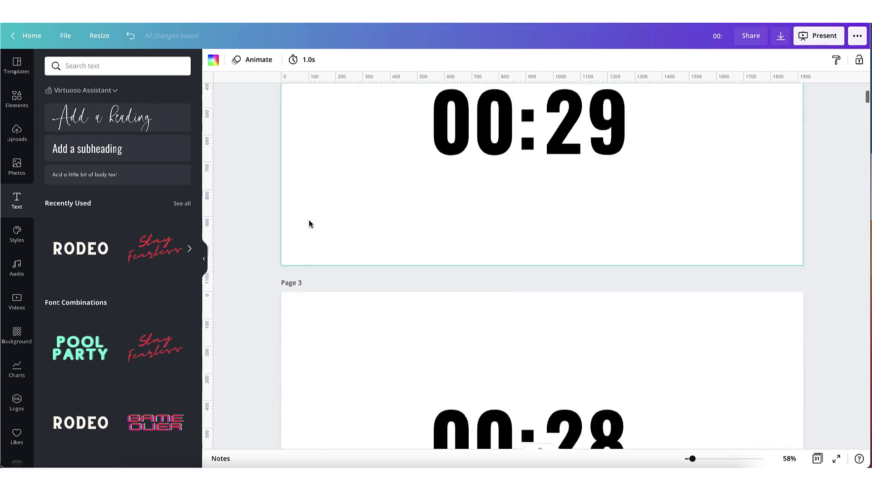
pyautogui.scroll(-3, 309, 220)
pyautogui.click(309, 60)
pyautogui.write('1')
pyautogui.press('Return')
pyautogui.scroll(-5, 266, 283)
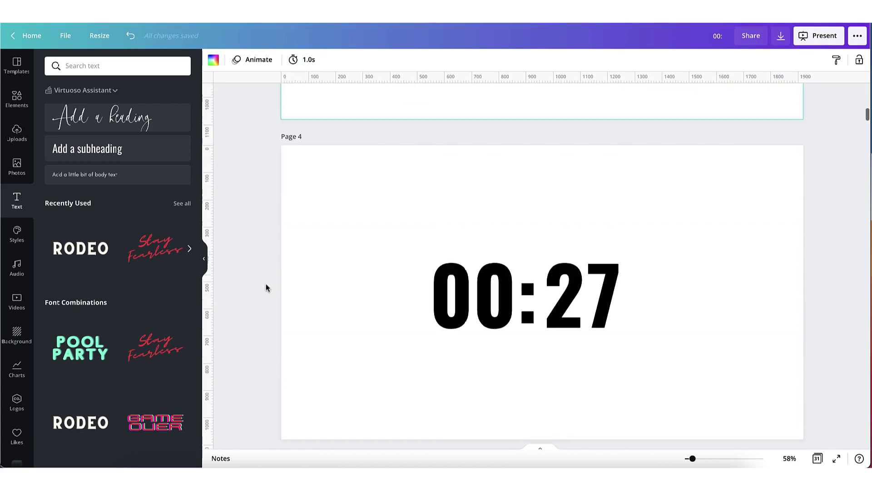
pyautogui.click(309, 60)
pyautogui.write('1.0s')
pyautogui.scroll(-5, 349, 251)
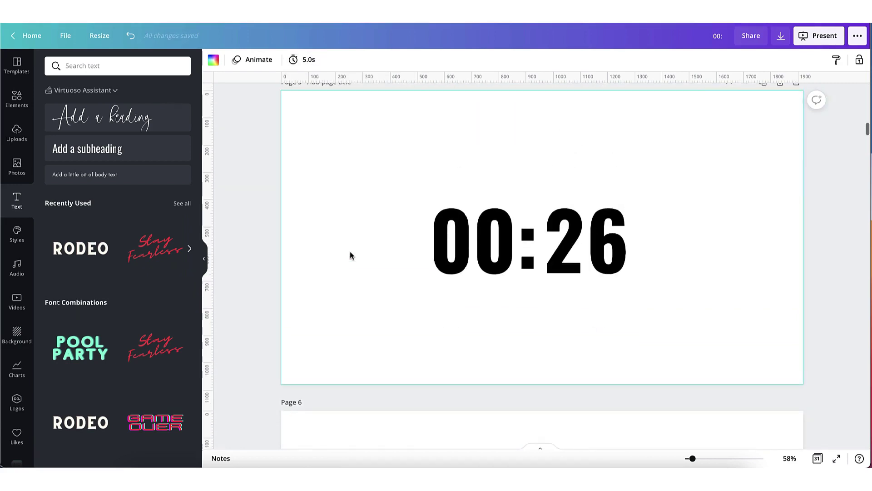
pyautogui.scroll(20, 345, 187)
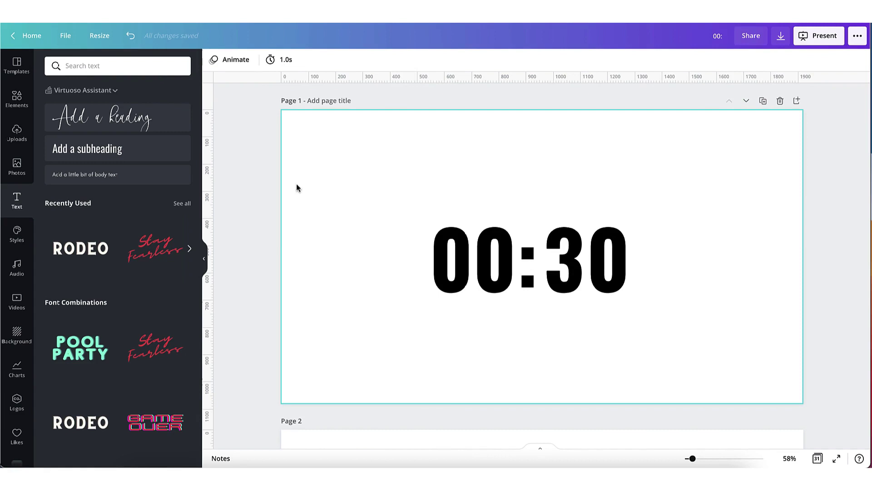
pyautogui.scroll(-1, 307, 183)
pyautogui.scroll(-4, 307, 184)
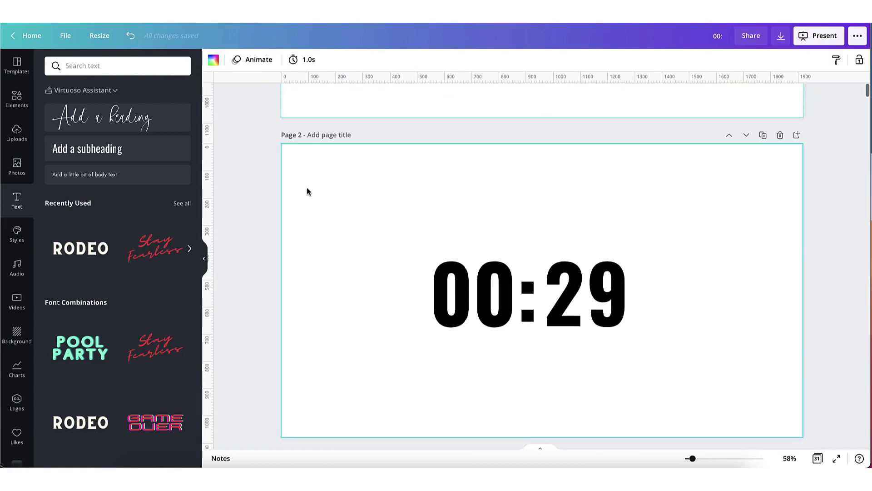
pyautogui.scroll(-1, 310, 232)
pyautogui.scroll(-5, 311, 232)
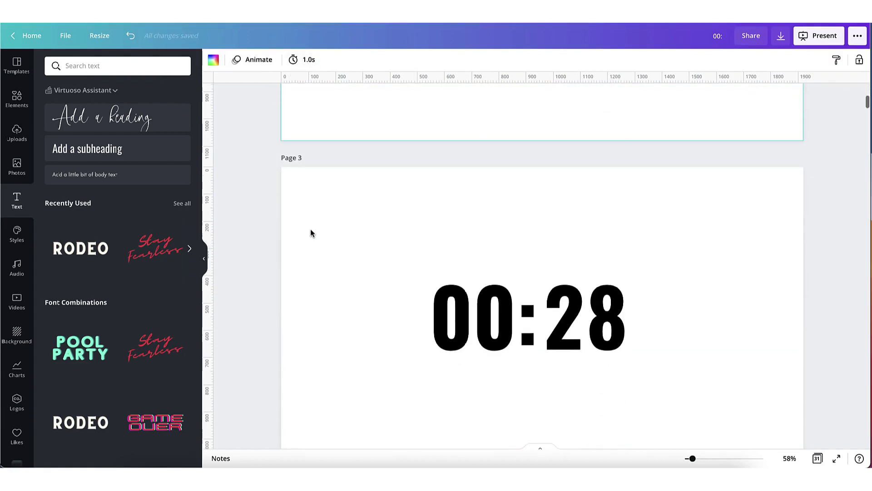
pyautogui.scroll(-1, 310, 235)
pyautogui.scroll(-5, 311, 232)
pyautogui.scroll(-10, 315, 295)
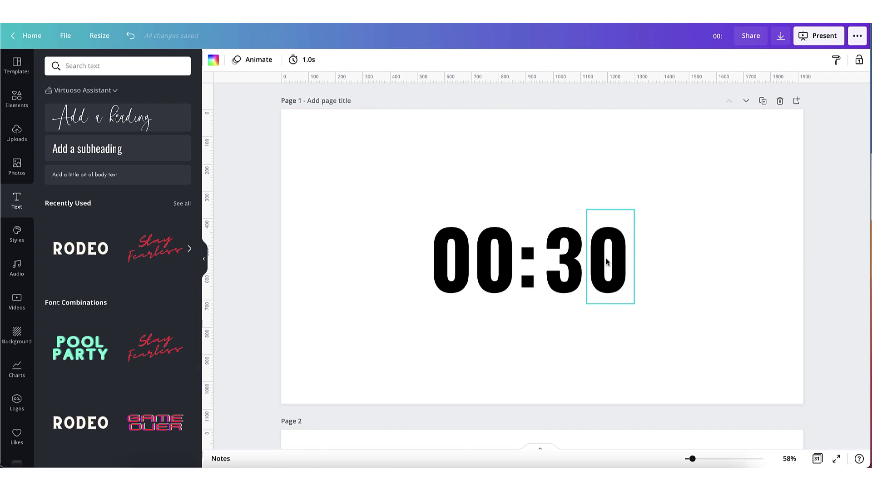
pyautogui.click(682, 196)
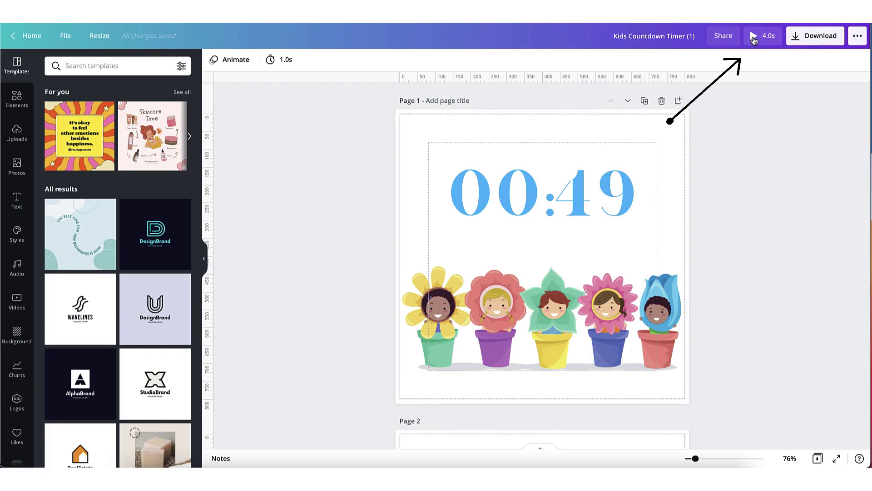
pyautogui.click(753, 40)
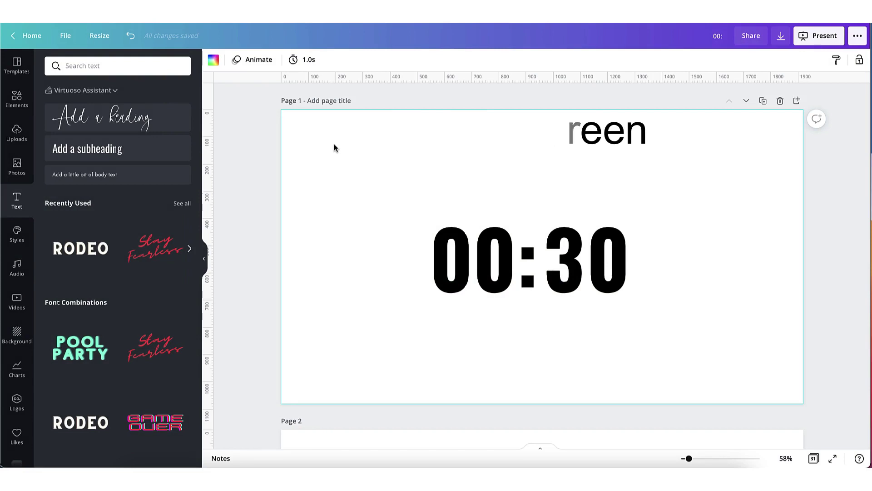
# Apply the Grass green #7ed957 background to all countdown pages with Change all.
pyautogui.click(214, 63)
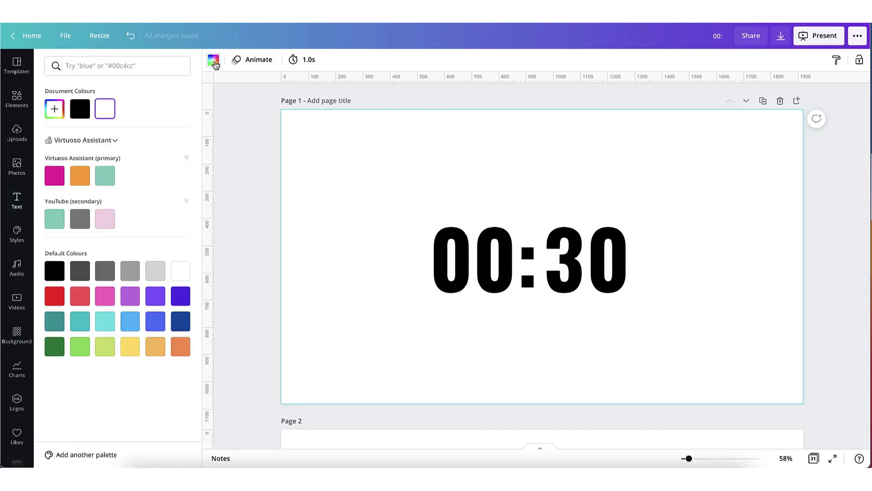
pyautogui.click(81, 348)
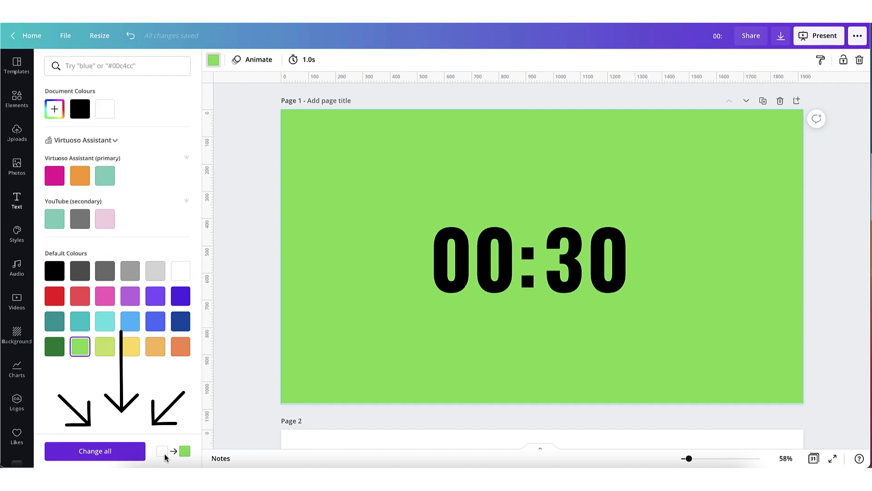
pyautogui.click(119, 451)
pyautogui.scroll(-1, 263, 401)
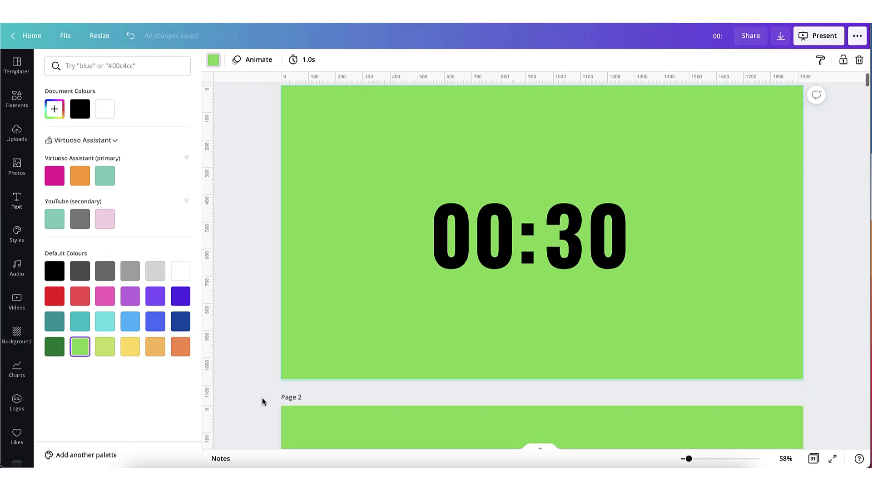
pyautogui.scroll(-2, 262, 401)
pyautogui.scroll(-1, 262, 402)
pyautogui.scroll(-2, 263, 402)
pyautogui.scroll(-2, 263, 400)
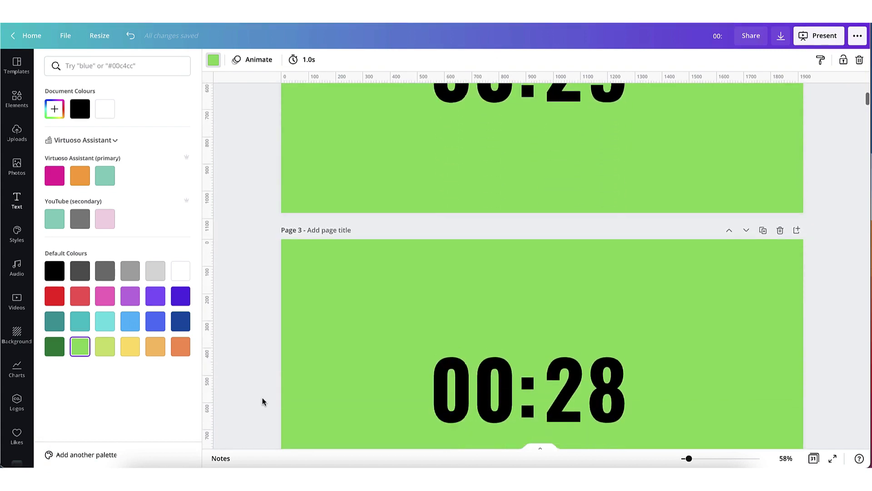
pyautogui.scroll(-3, 263, 401)
pyautogui.scroll(-1, 262, 401)
pyautogui.scroll(-1, 263, 401)
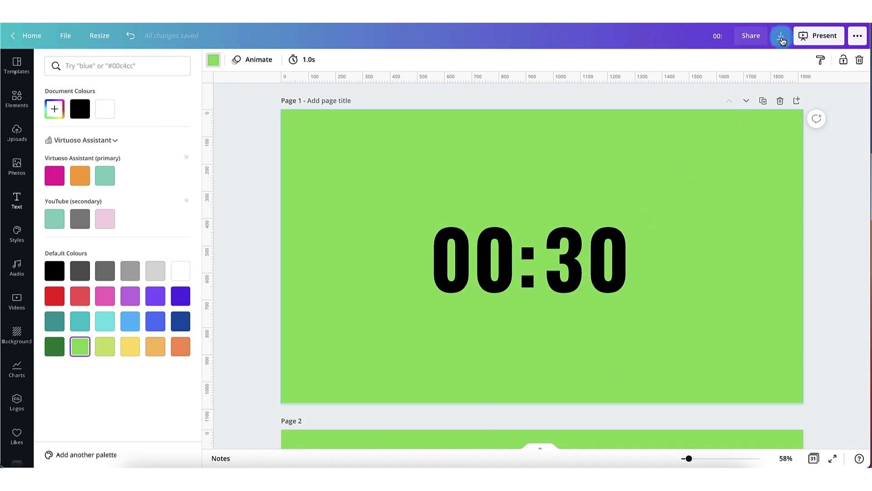
# Download all 31 countdown pages as a single MP4 Video file.
pyautogui.click(782, 36)
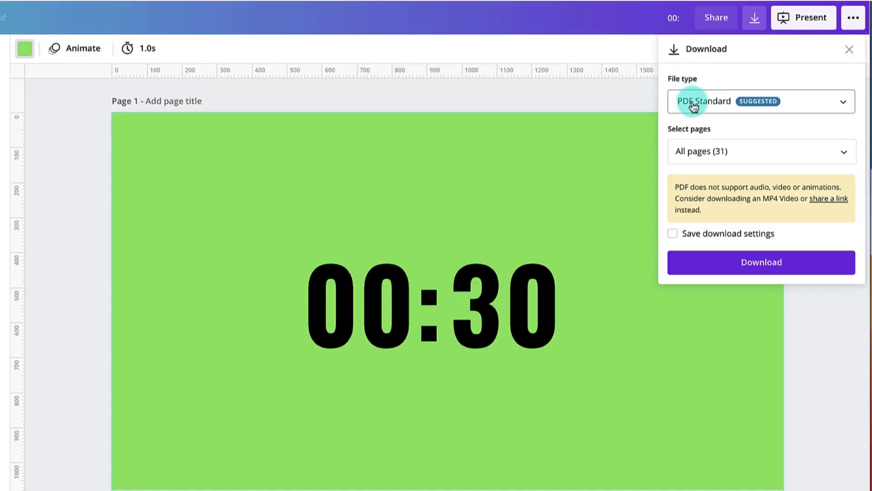
pyautogui.click(694, 107)
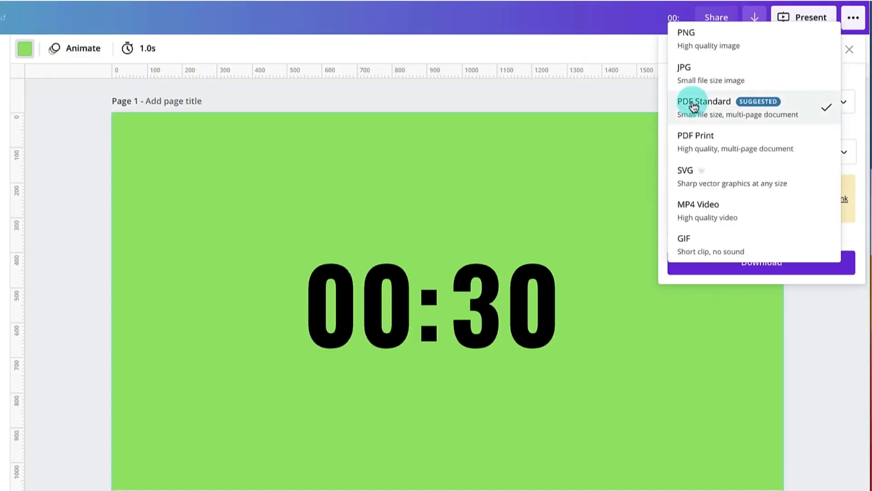
pyautogui.click(688, 214)
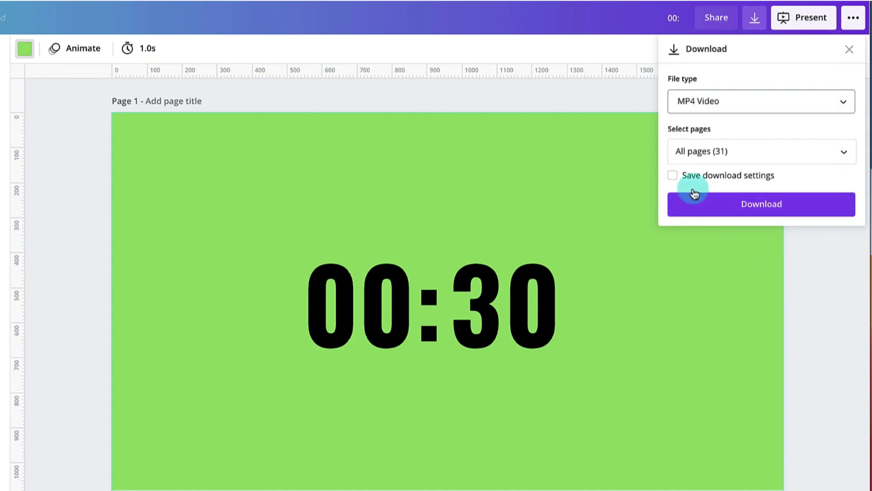
pyautogui.click(688, 153)
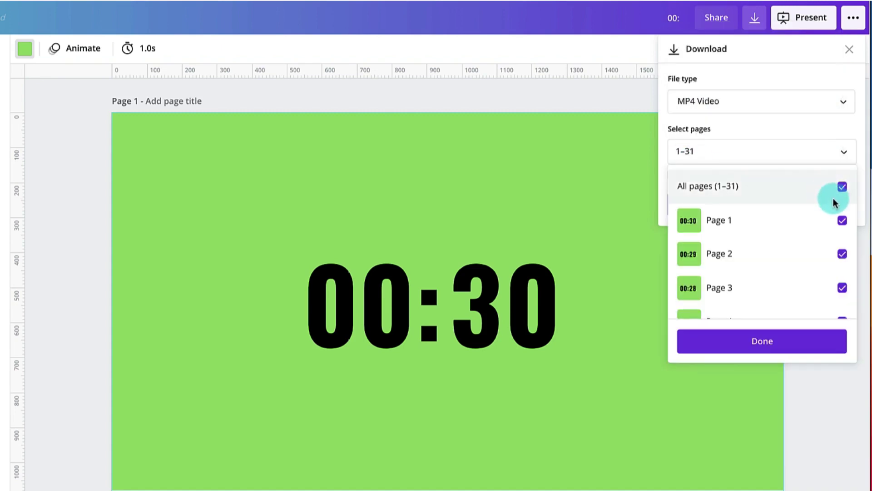
pyautogui.click(841, 188)
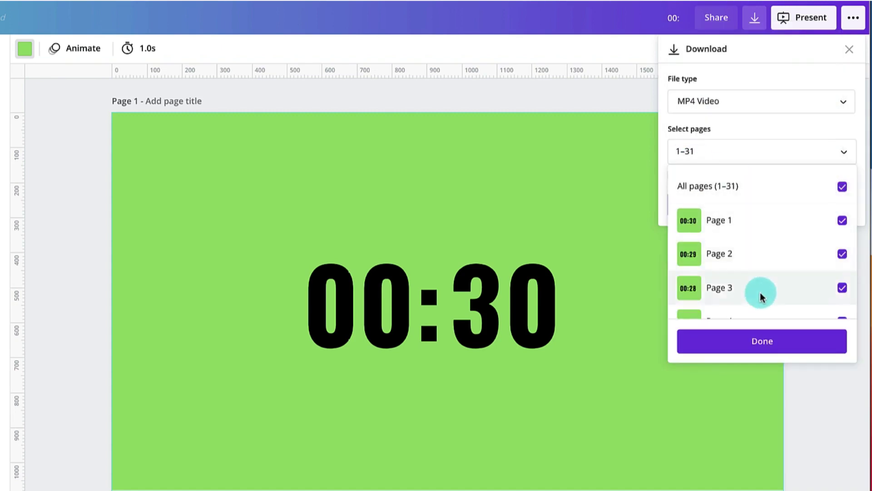
pyautogui.click(756, 338)
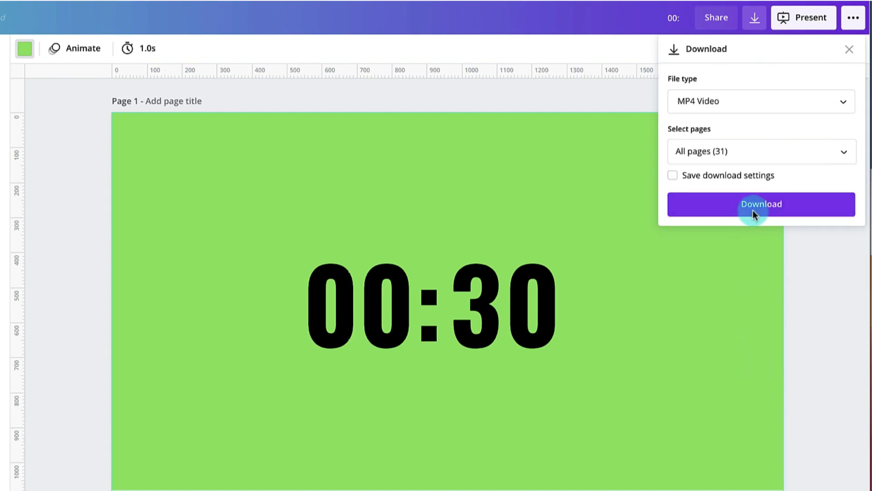
pyautogui.click(752, 211)
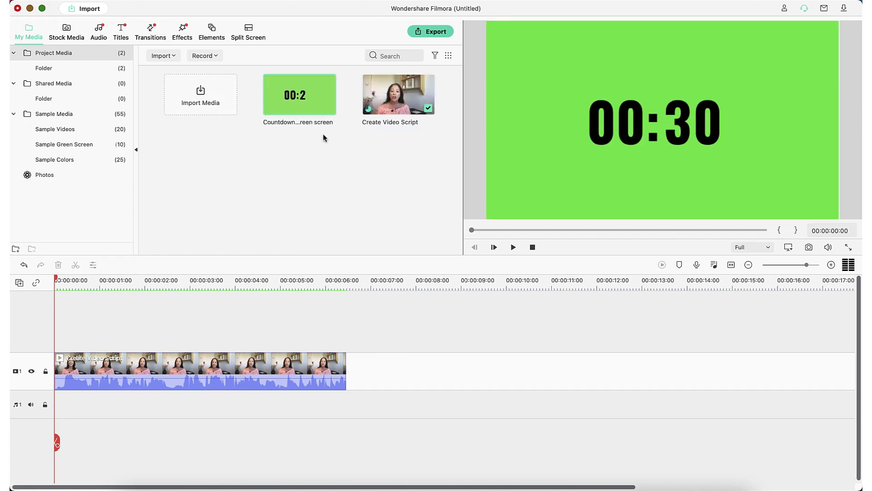
# Drop the countdown clip on a new track at 0:00 and lengthen the talking-head clip.
pyautogui.moveTo(300, 95)
pyautogui.moveTo(315, 99); pyautogui.dragTo(123, 312)
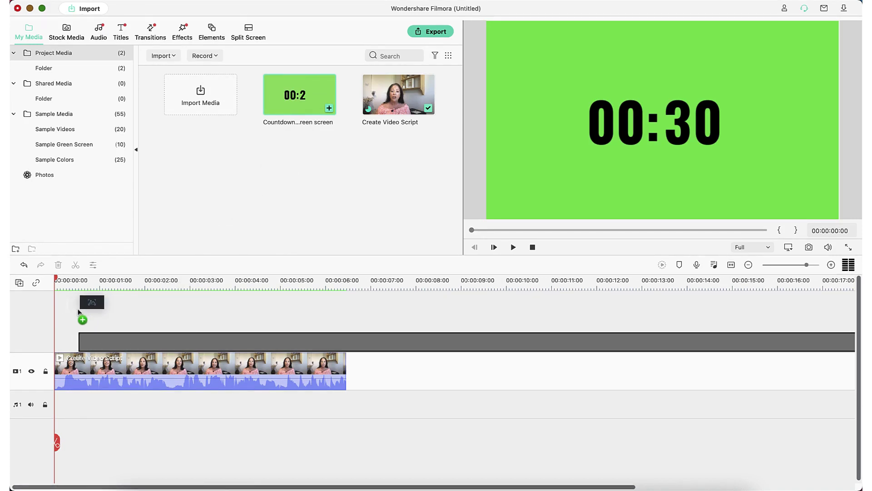
pyautogui.moveTo(123, 311); pyautogui.dragTo(59, 314)
pyautogui.moveTo(346, 383); pyautogui.dragTo(855, 383)
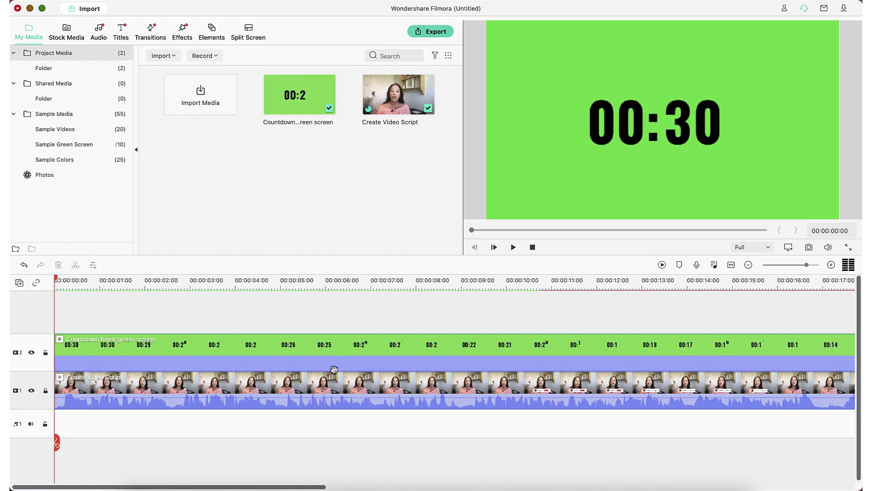
# Delete the countdown clip from track 2, then undo the deletion.
pyautogui.click(326, 355)
pyautogui.press('Delete')
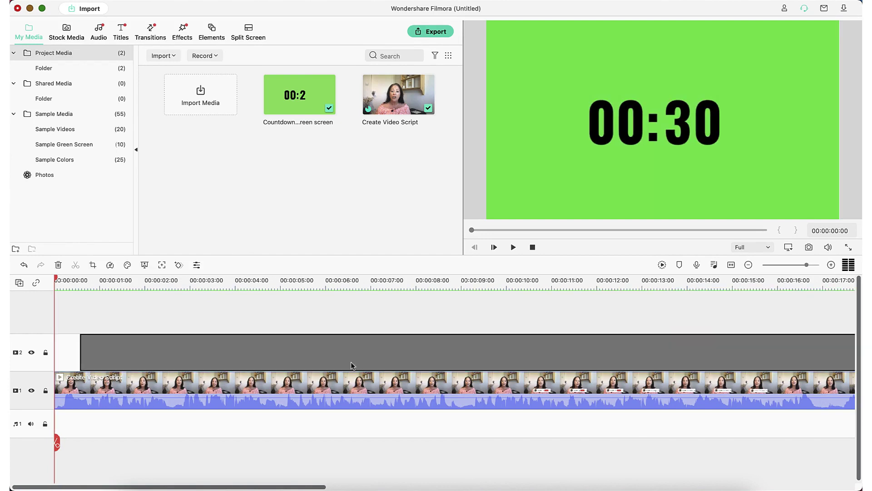
pyautogui.press('super+z')
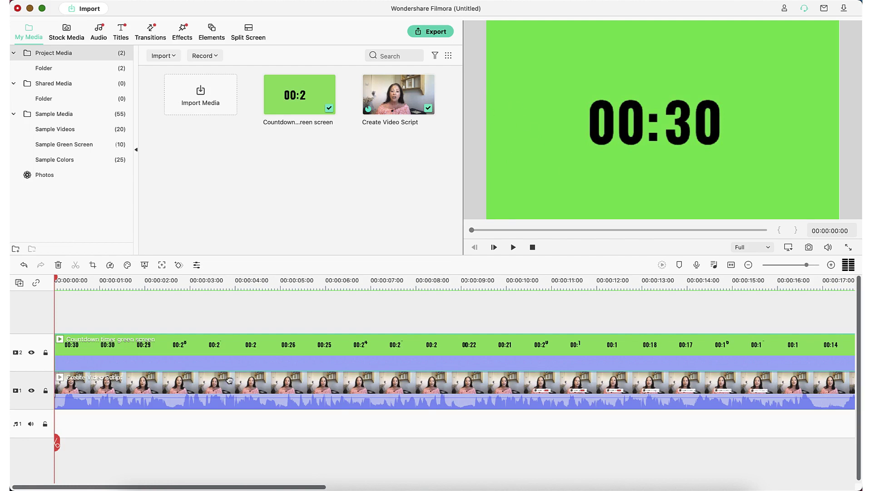
# Enable Chroma Key on the countdown clip and eyedrop its green background in the preview.
pyautogui.doubleClick(232, 365)
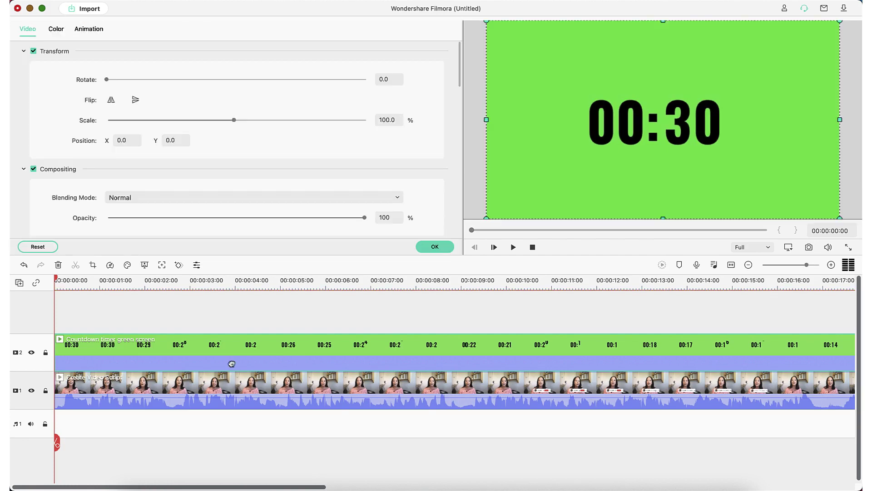
pyautogui.scroll(-1, 54, 189)
pyautogui.scroll(-2, 53, 190)
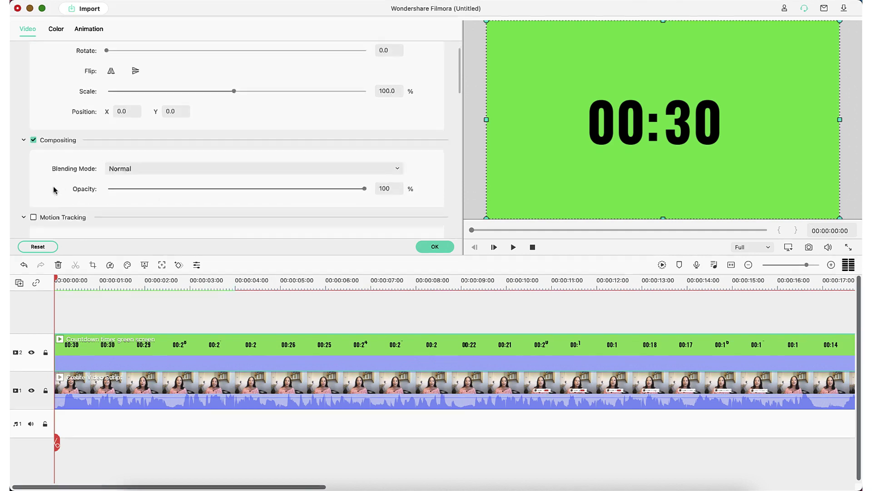
pyautogui.scroll(-5, 54, 191)
pyautogui.scroll(-5, 53, 191)
pyautogui.scroll(-3, 54, 189)
pyautogui.scroll(3, 53, 190)
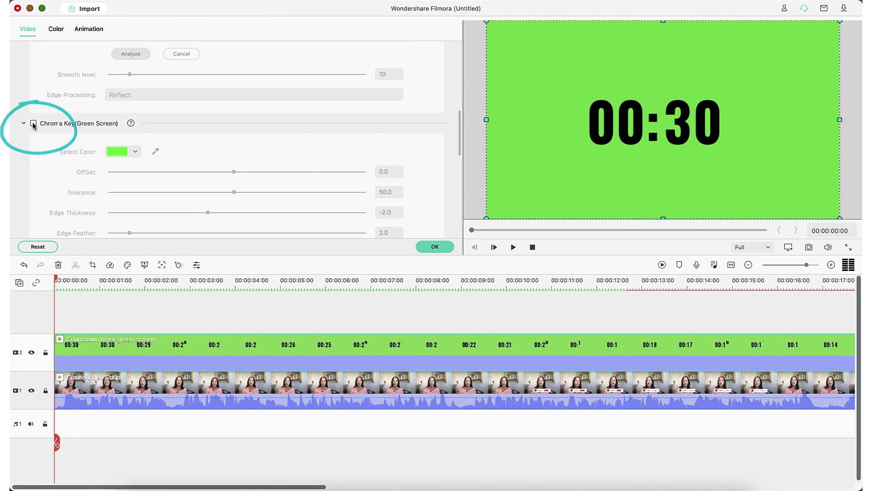
pyautogui.click(32, 123)
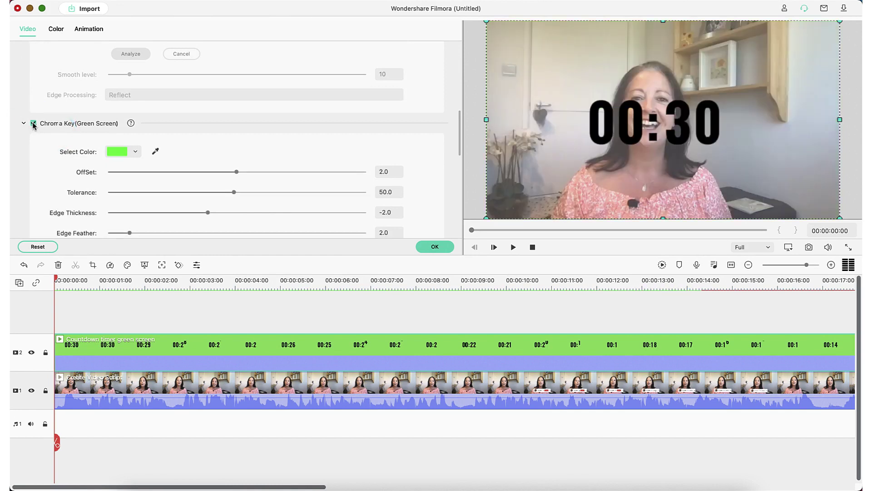
pyautogui.click(155, 151)
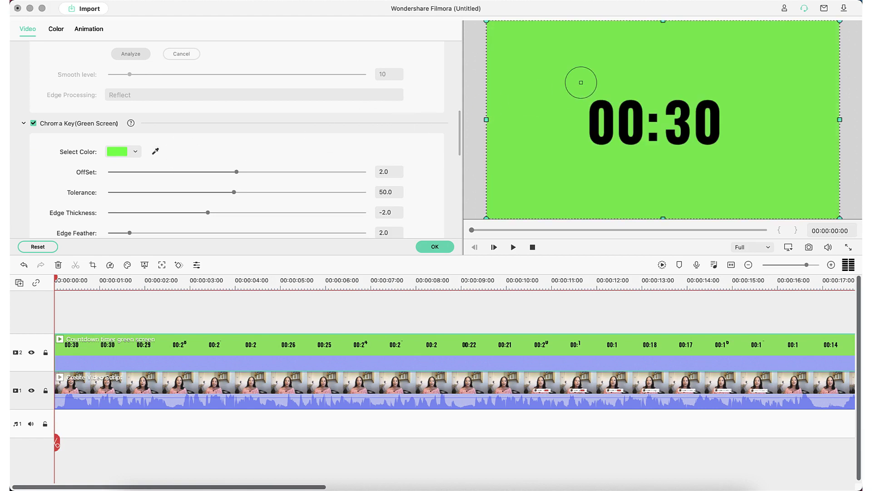
pyautogui.click(565, 72)
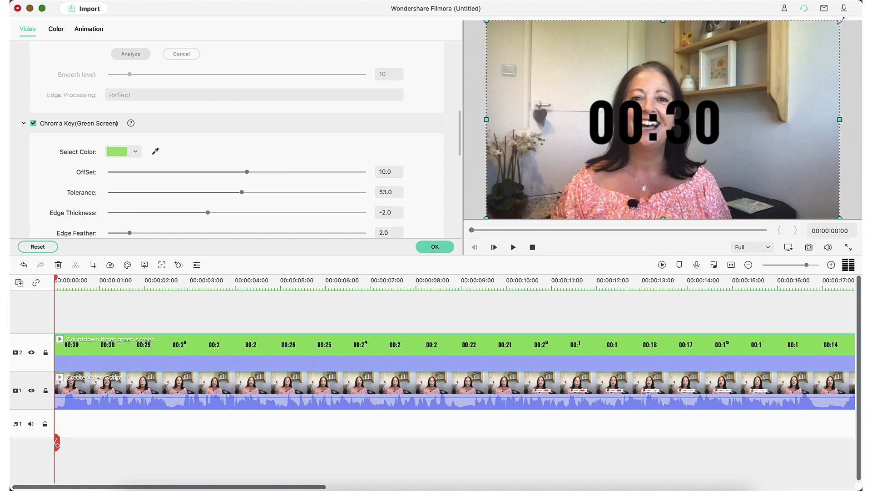
# Scale the countdown overlay down, move it to the top-left, and confirm with OK.
pyautogui.moveTo(841, 20); pyautogui.dragTo(663, 148)
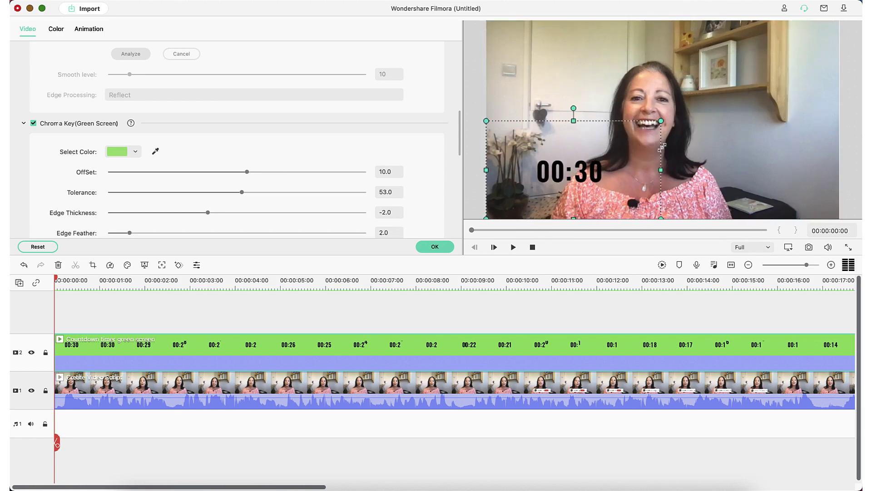
pyautogui.moveTo(640, 186)
pyautogui.mouseDown()
pyautogui.moveTo(619, 74)
pyautogui.moveTo(599, 82)
pyautogui.mouseUp()
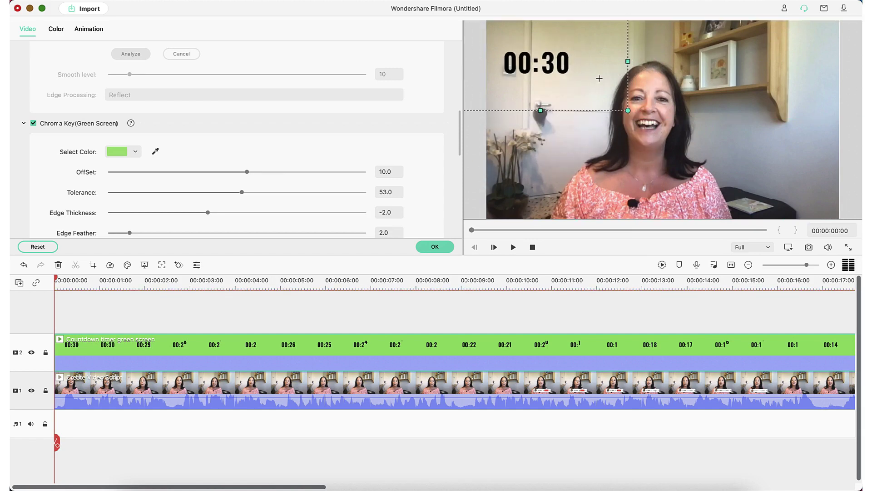
pyautogui.click(478, 194)
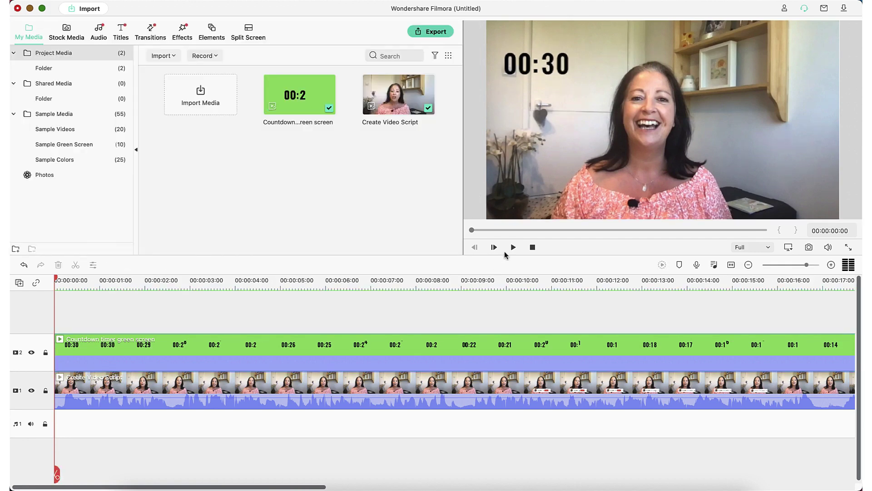